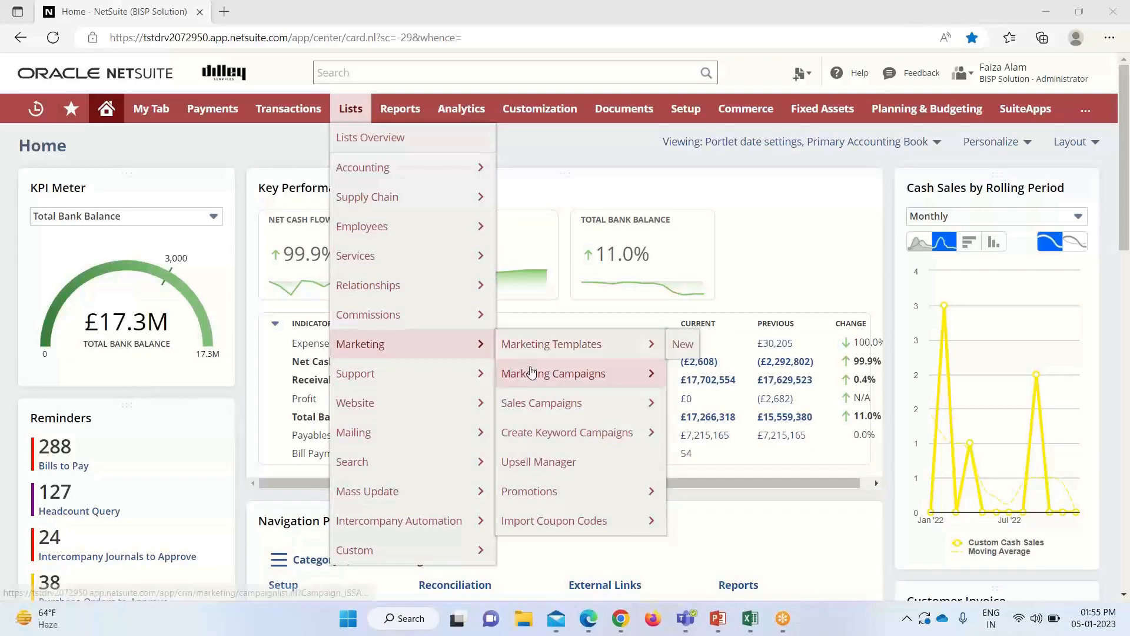
- Start a new marketing campaign record and title it "Promotional Campaign"
left_click(533, 376)
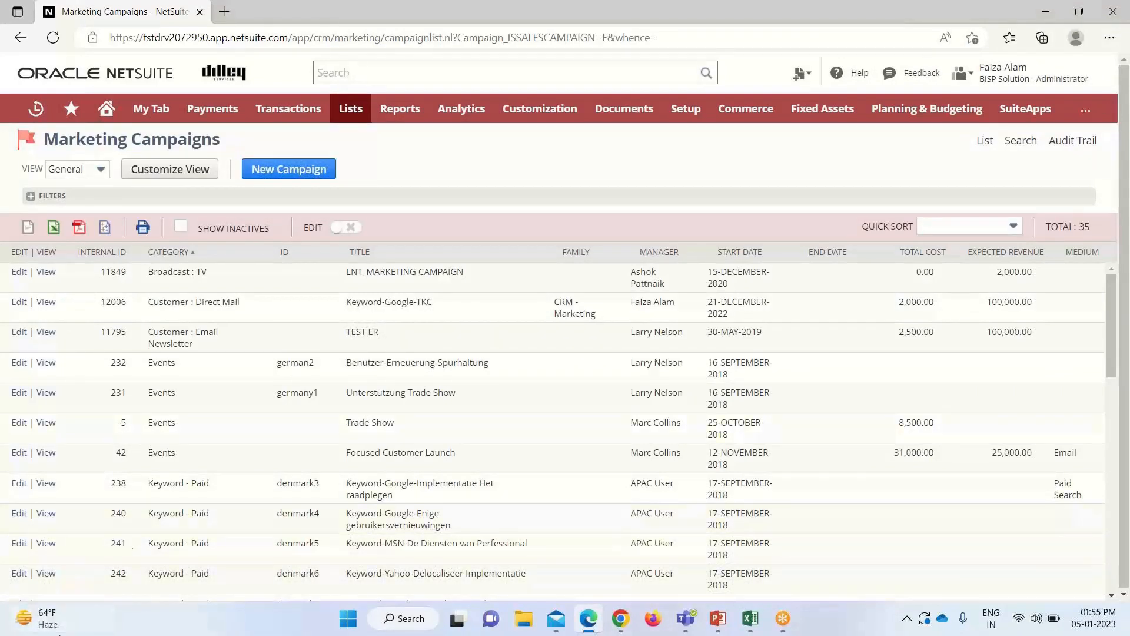
left_click(302, 171)
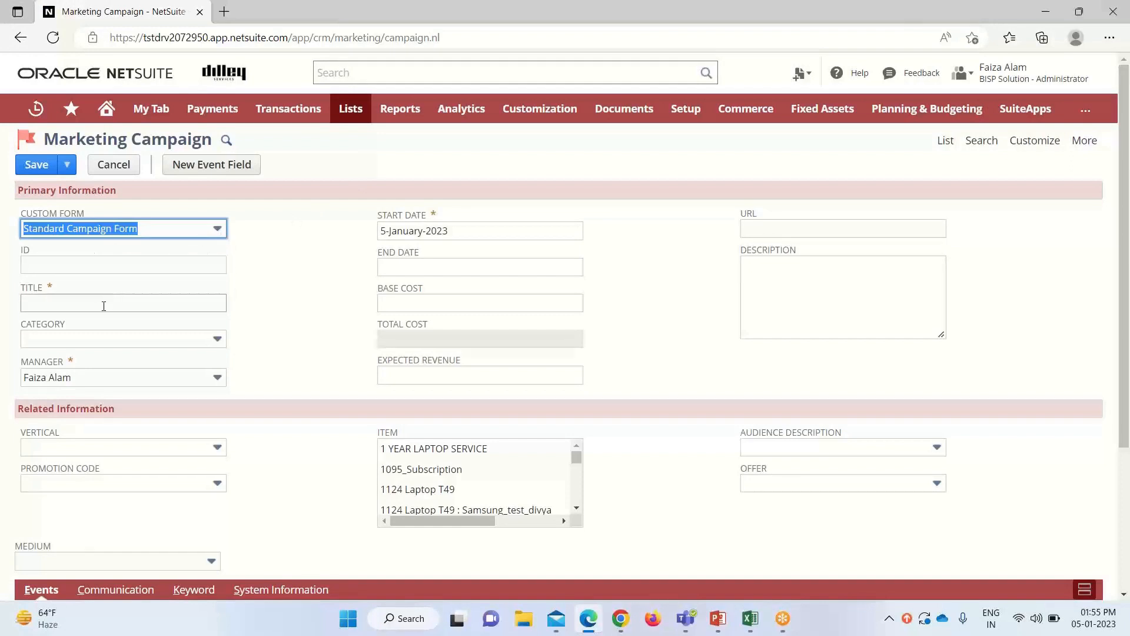
left_click(77, 306)
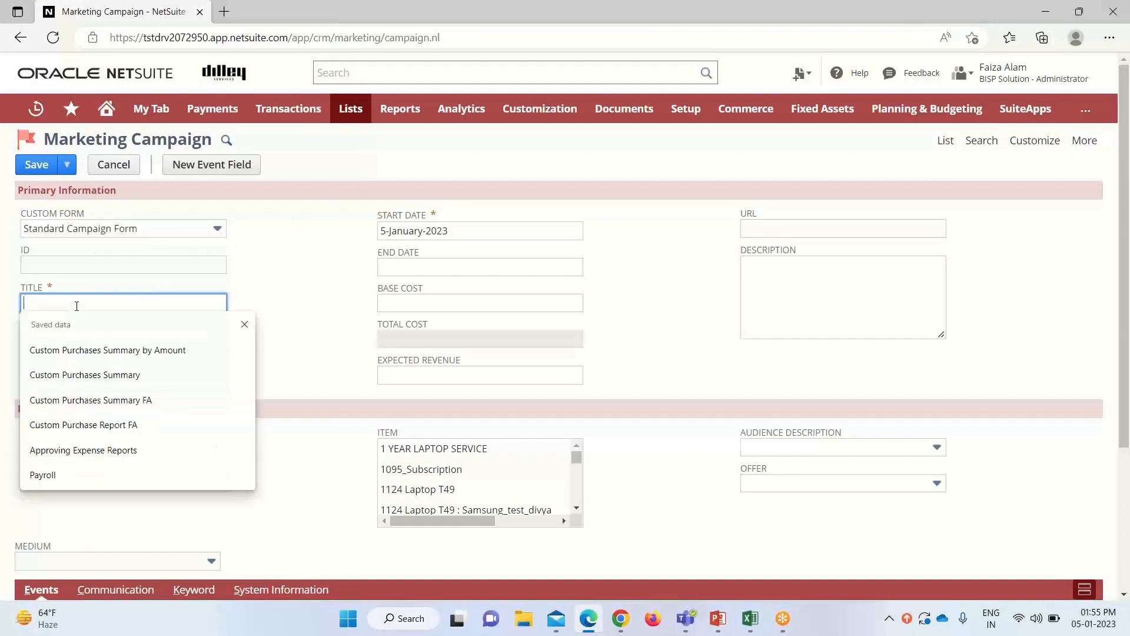
type("Promotional Campaign")
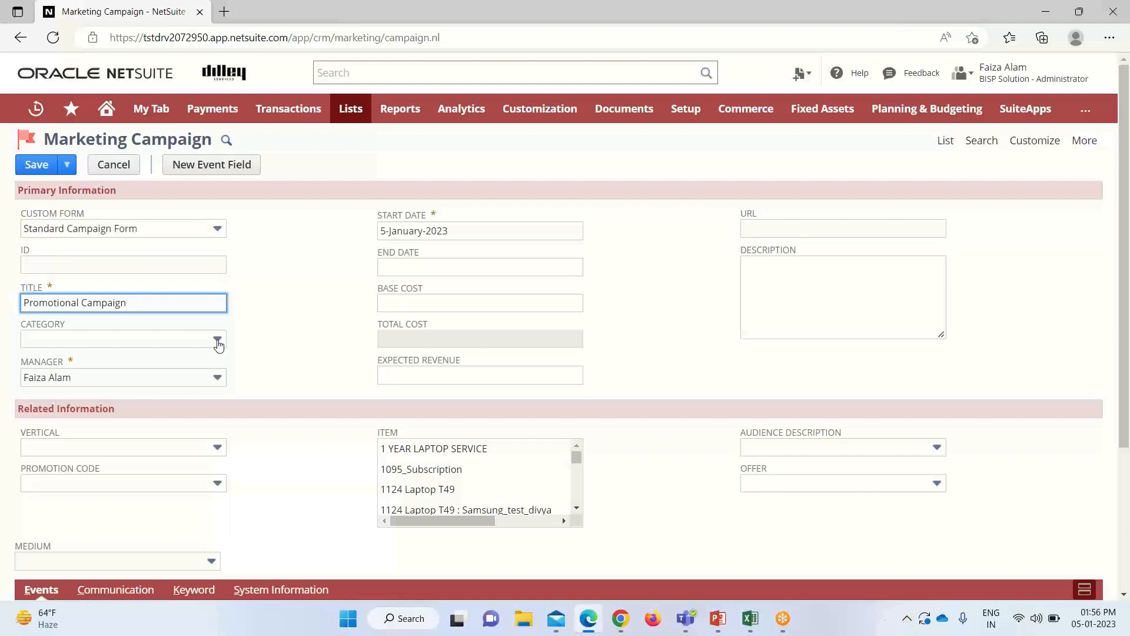
- Set the campaign's category to Online
left_click(217, 341)
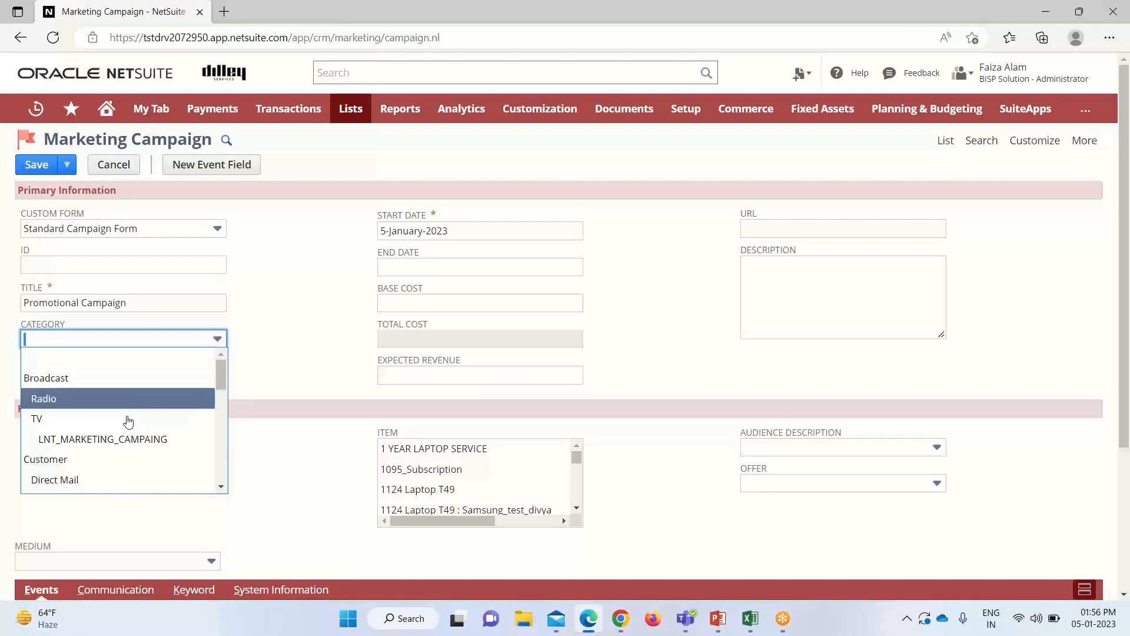
scroll(140, 459, "down", 1)
scroll(135, 453, "down", 1)
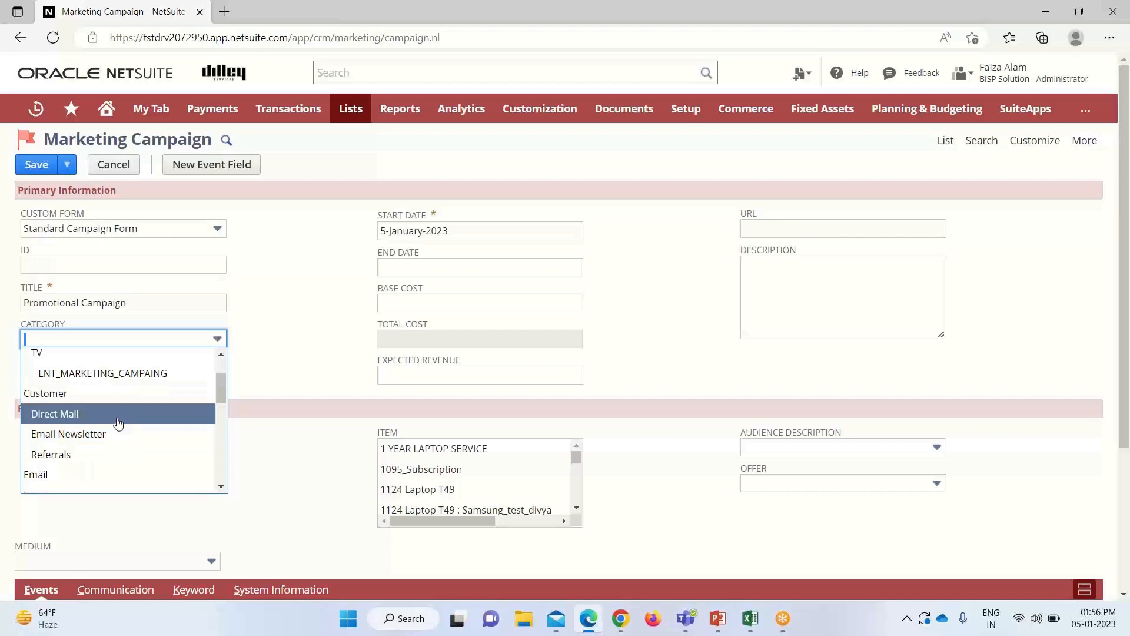
scroll(130, 439, "down", 1)
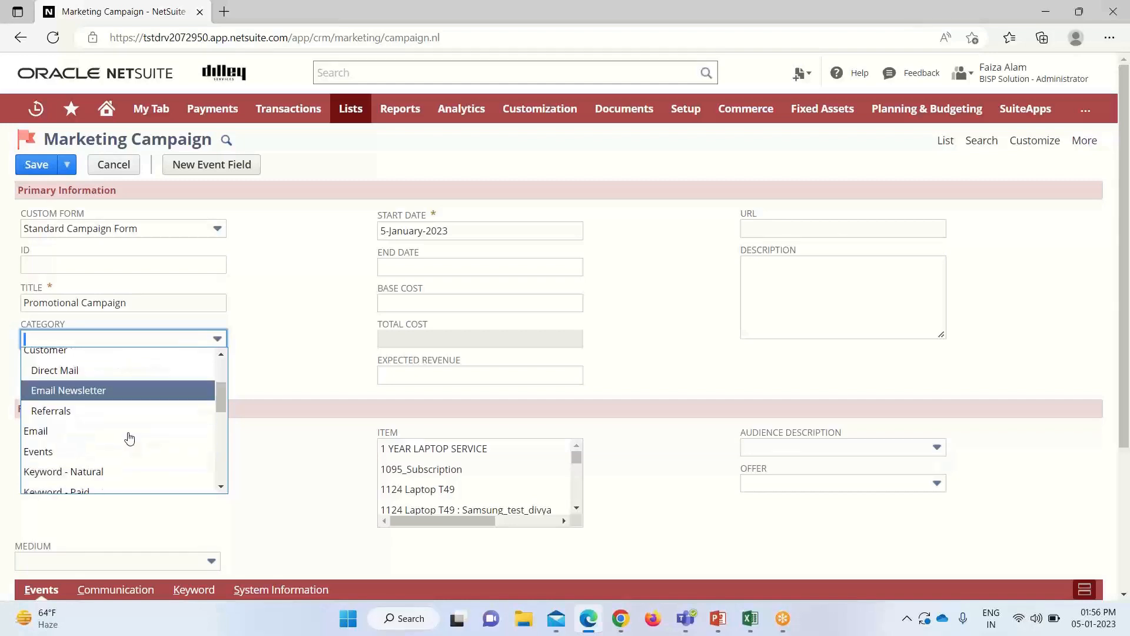
scroll(151, 374, "up", 1)
scroll(164, 369, "down", 3)
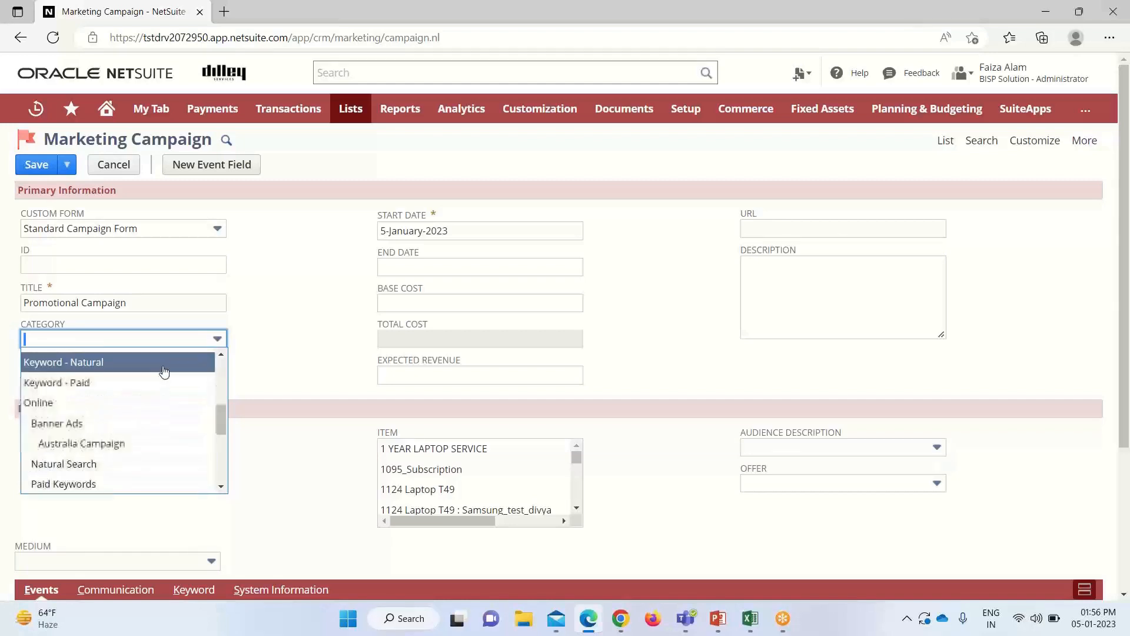
left_click(114, 404)
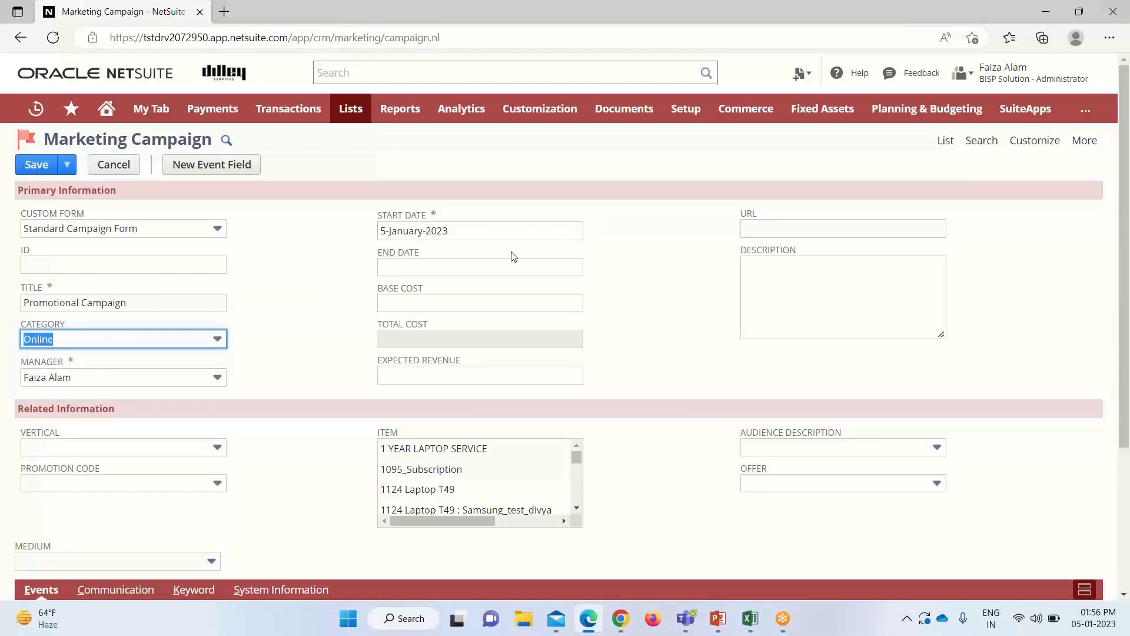
- Set the campaign's end date to 31-January-2023
left_click(429, 264)
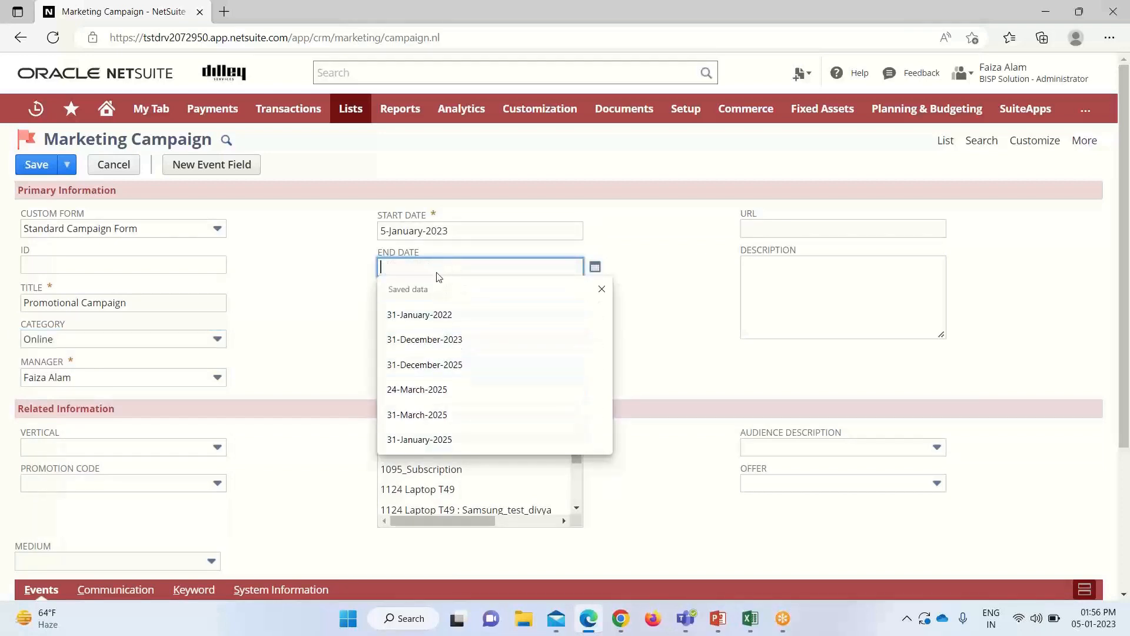
left_click(589, 272)
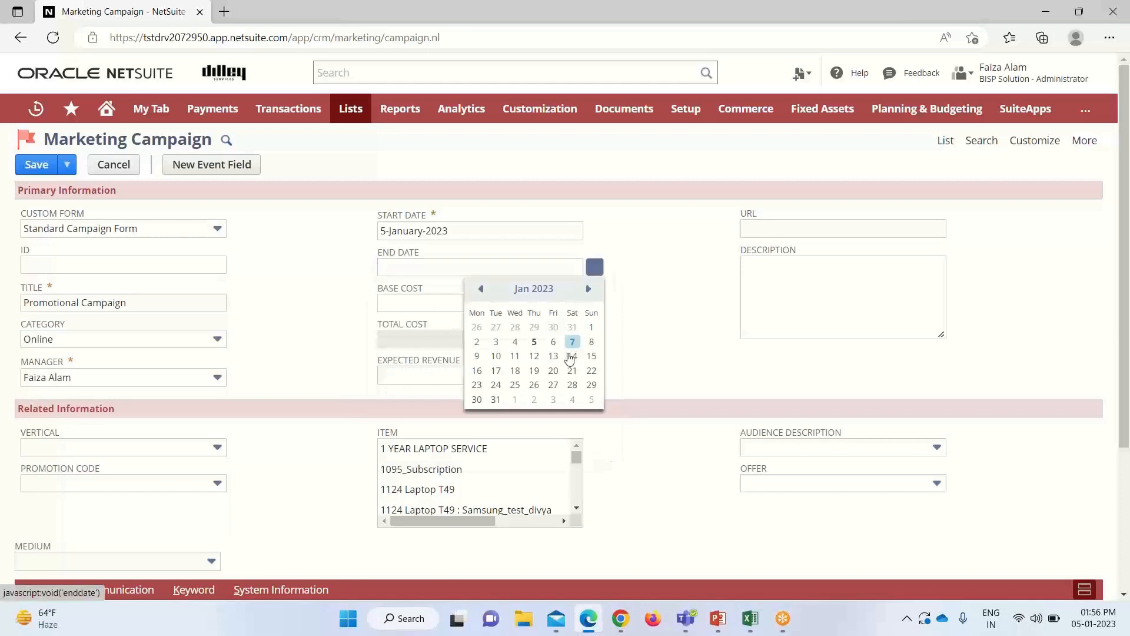
left_click(495, 399)
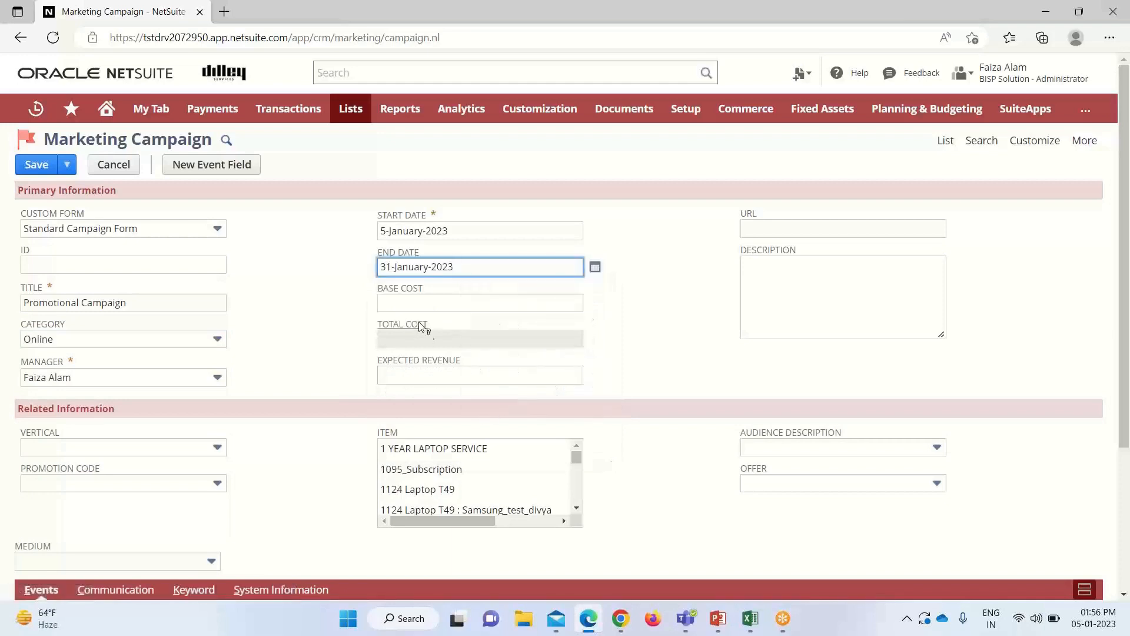
- Enter a base cost of 100,000.00 and an expected revenue of 500,000 for the campaign
left_click(400, 300)
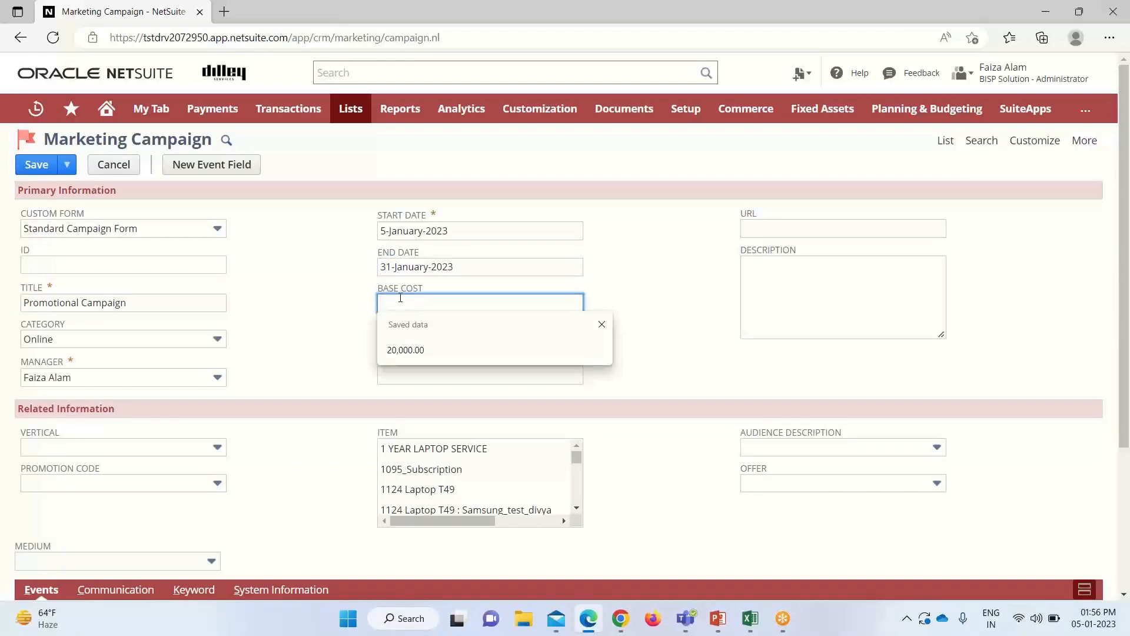
type("100")
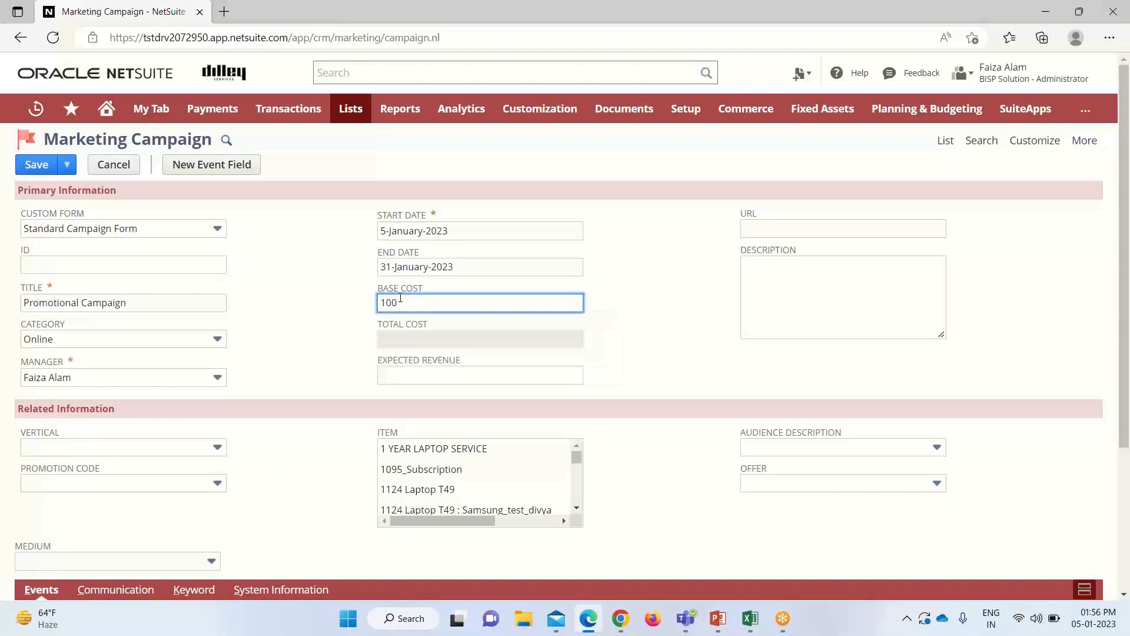
type(",00000")
left_click(423, 376)
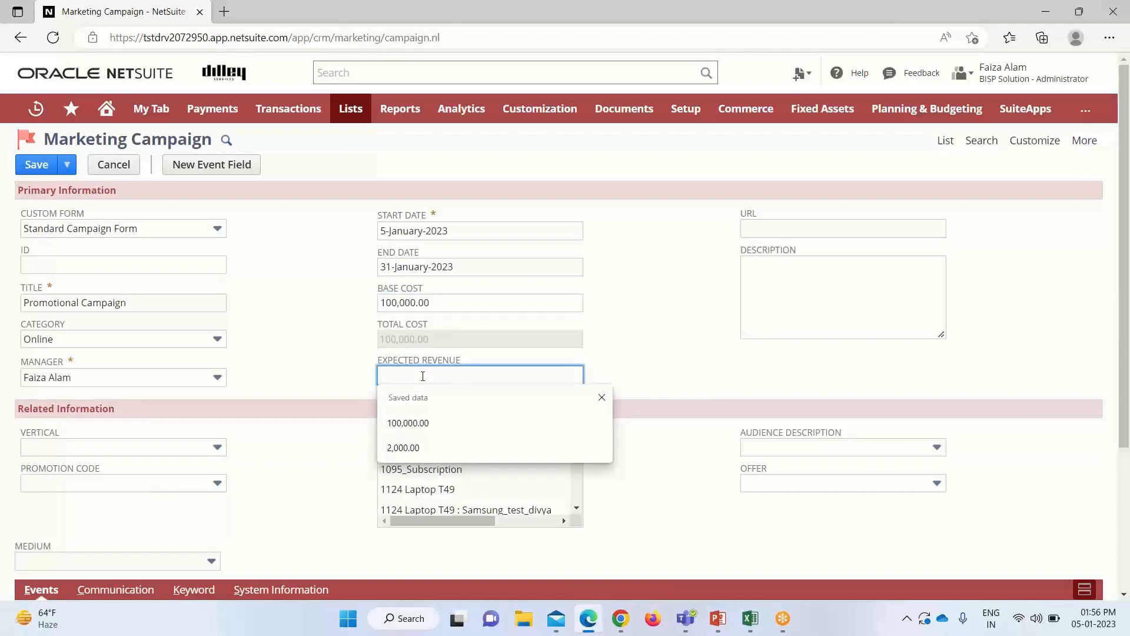
type("500000")
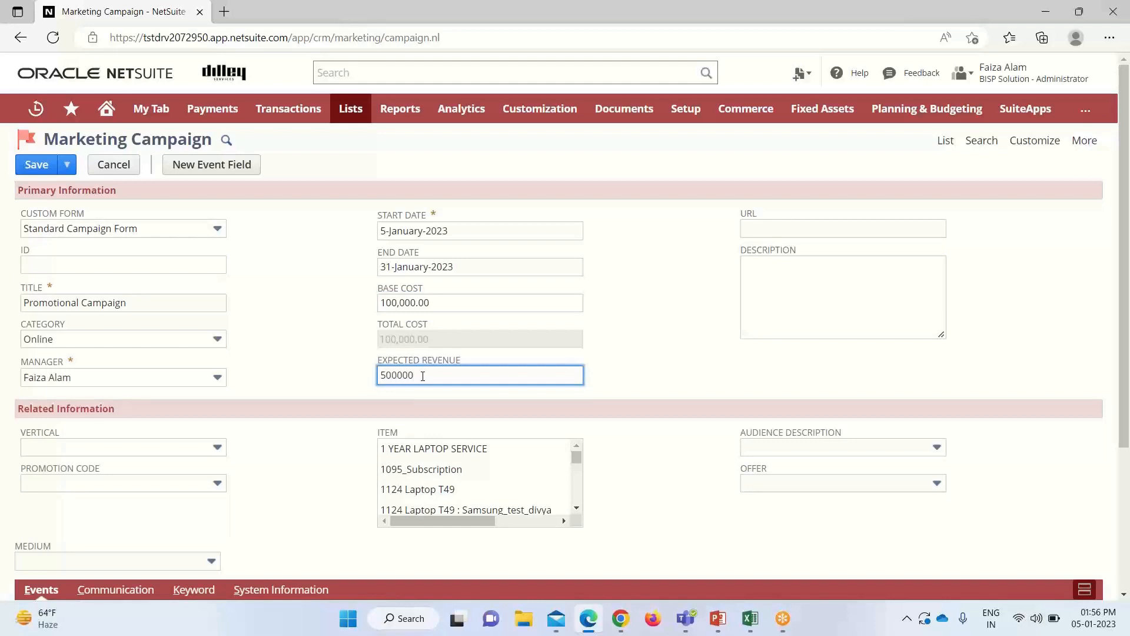
- Set the campaign's vertical to Software and view the available promotion codes without choosing one
scroll(243, 474, "down", 2)
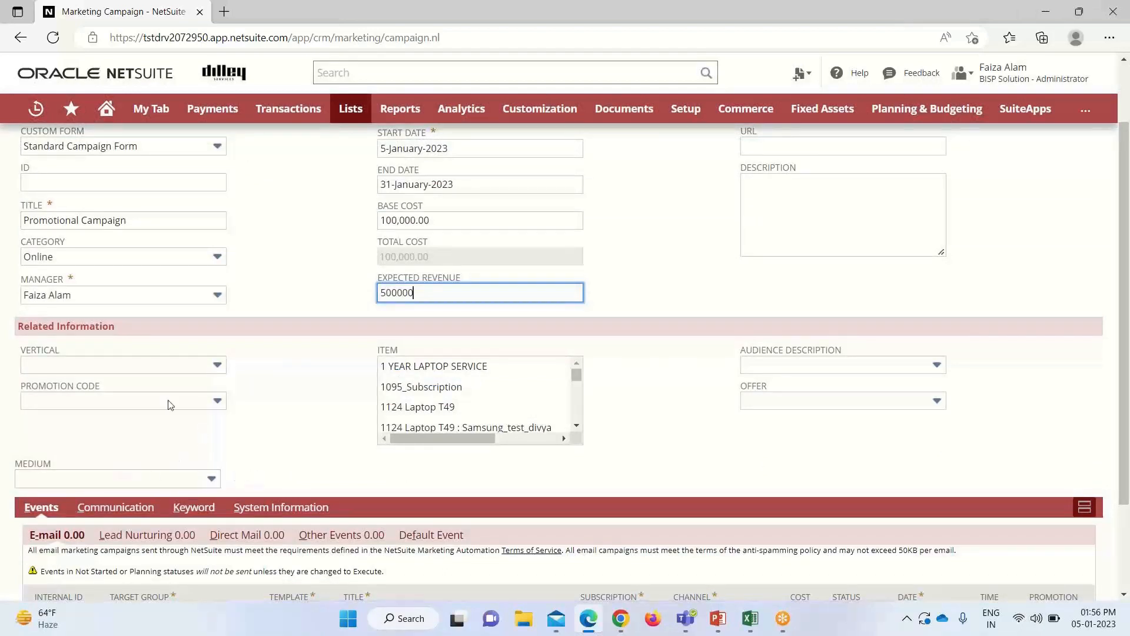
left_click(214, 371)
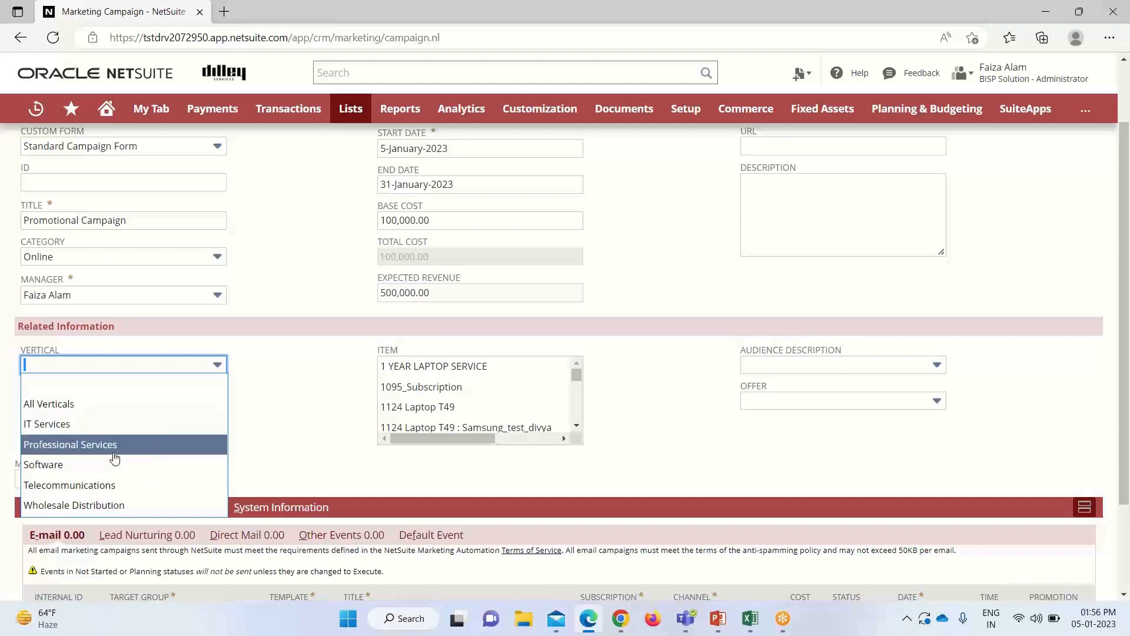
left_click(98, 467)
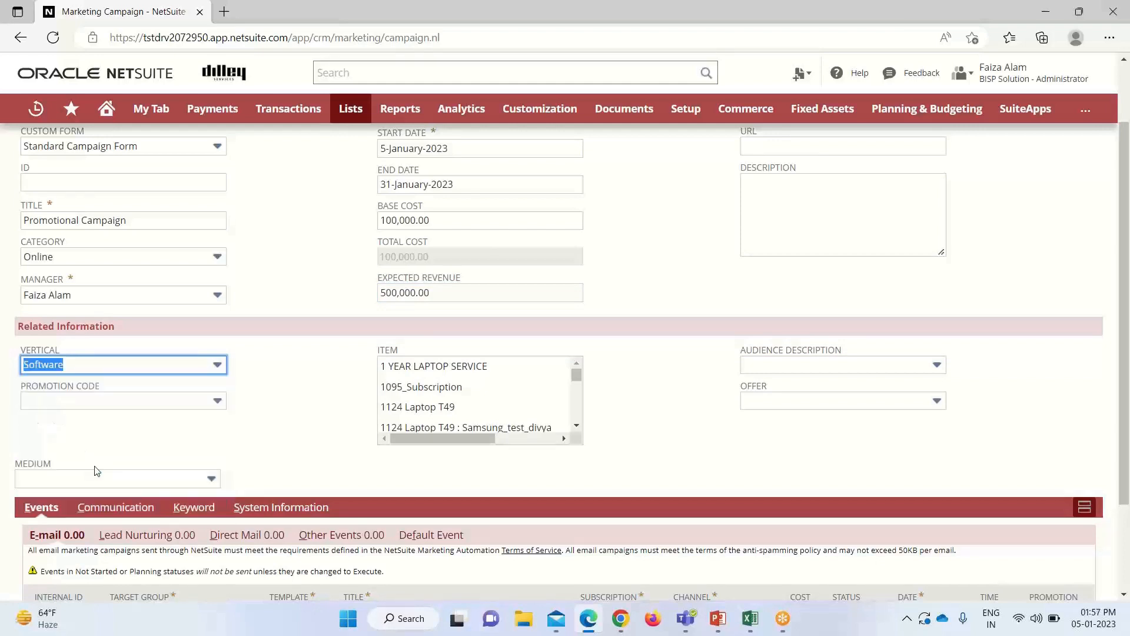
left_click(208, 406)
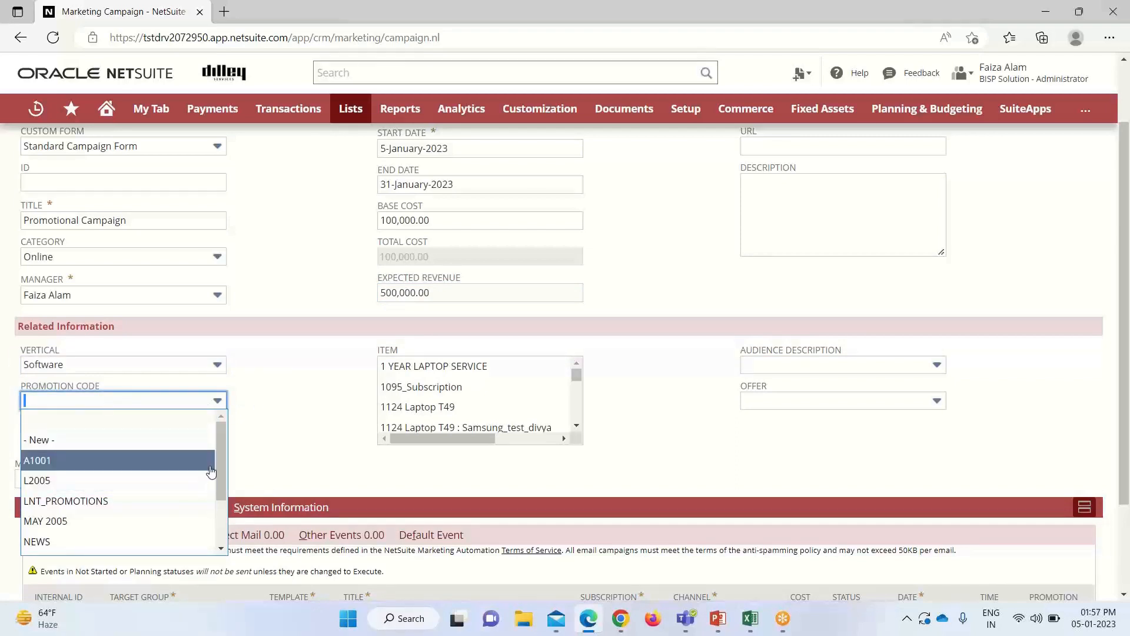
left_click(397, 447)
- Choose SSCT Group as the target group of the new e-mail event line
scroll(863, 361, "down", 2)
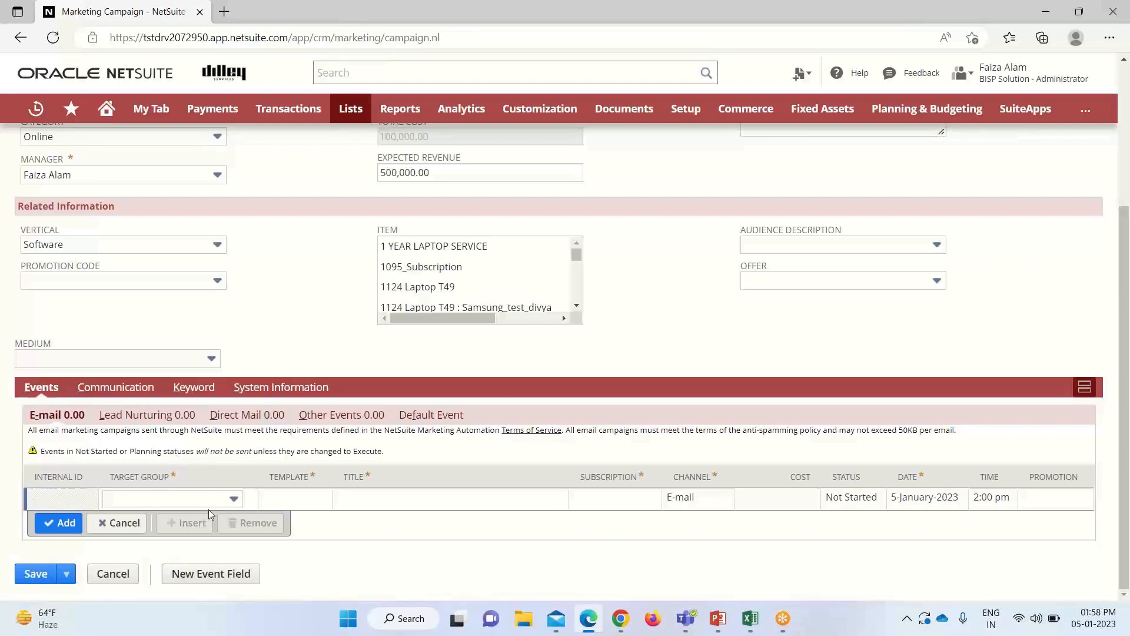
left_click(234, 498)
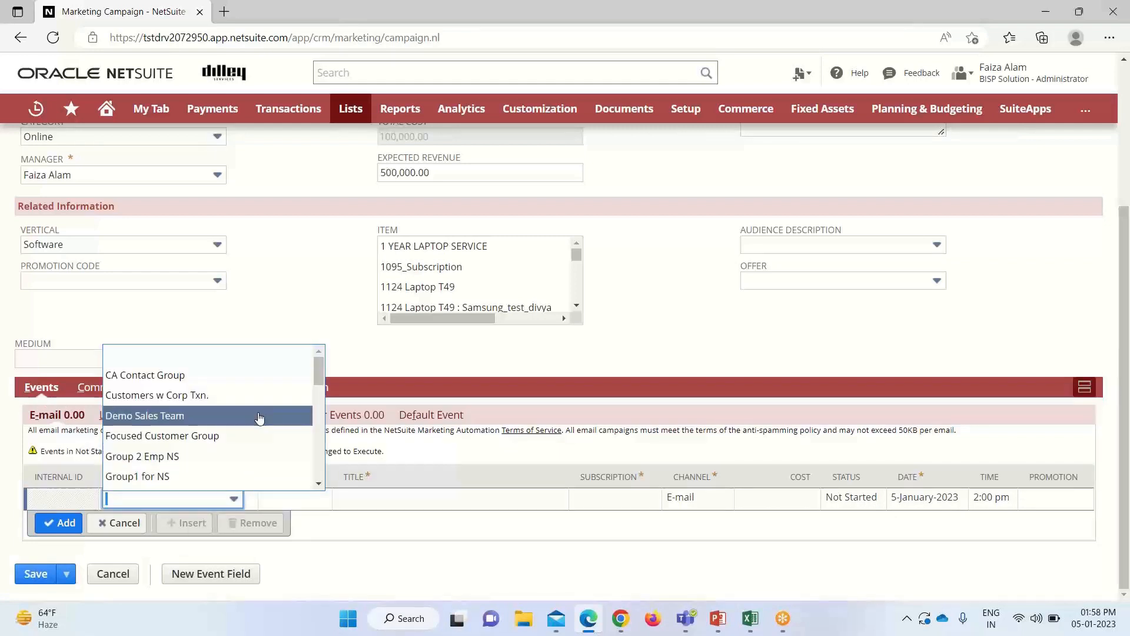
scroll(259, 418, "down", 6)
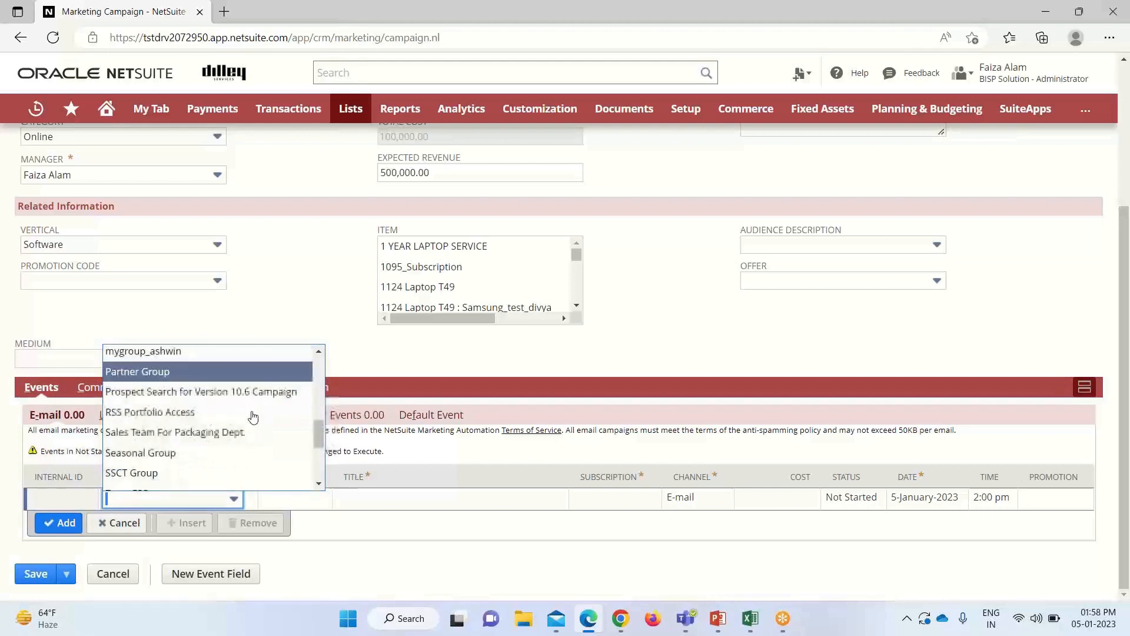
left_click(170, 474)
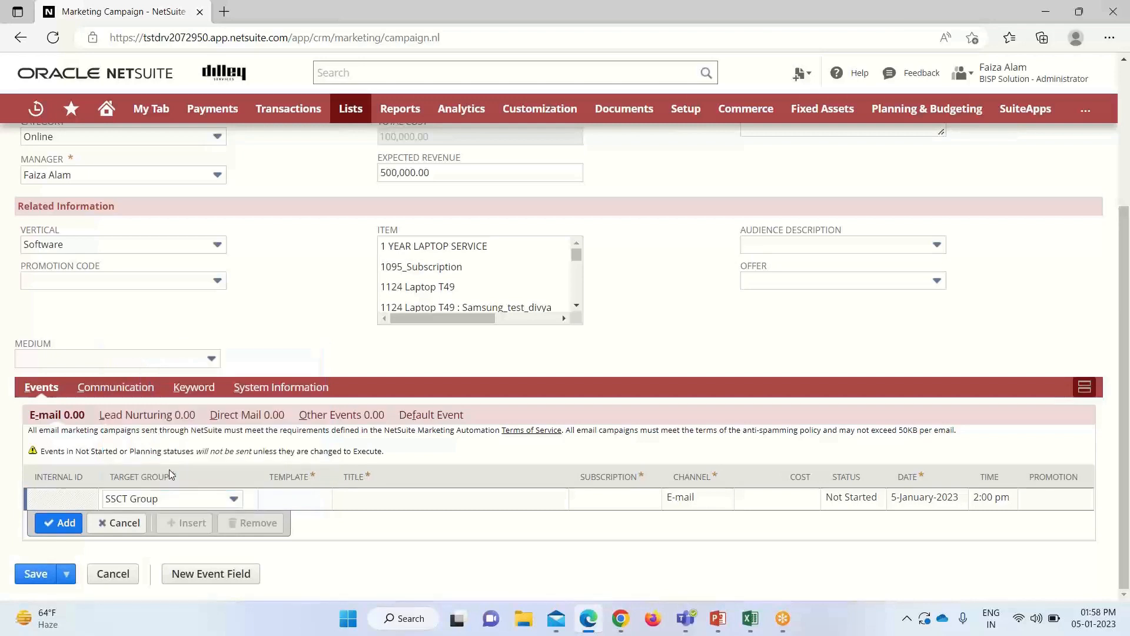
- Assign the 15% Discount template to the e-mail event line
left_click(305, 504)
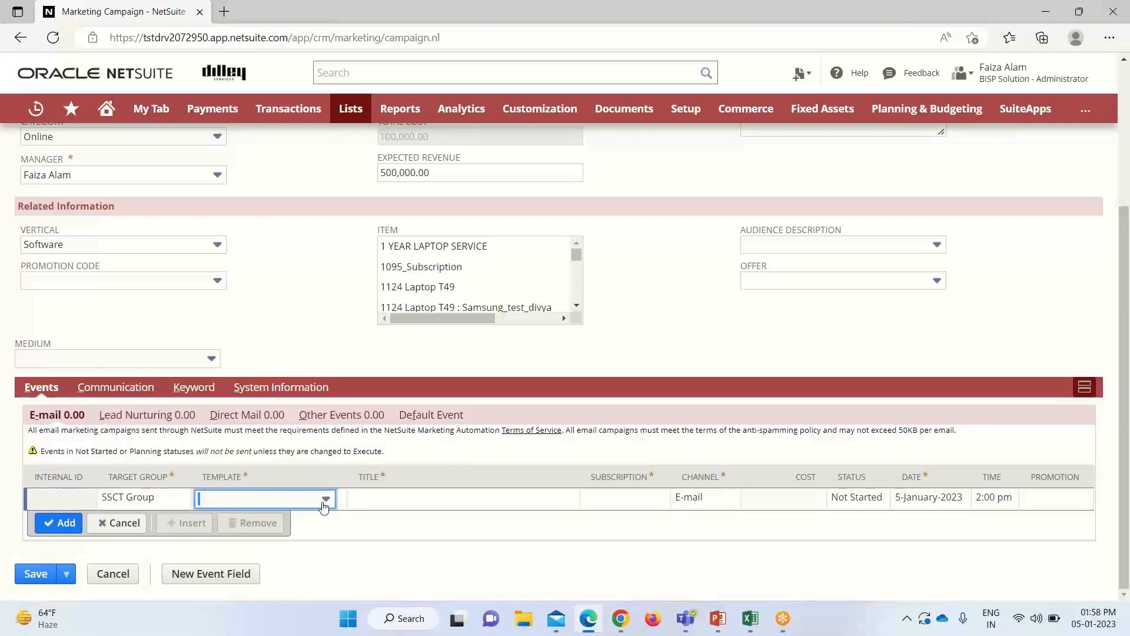
left_click(325, 500)
scroll(306, 436, "down", 5)
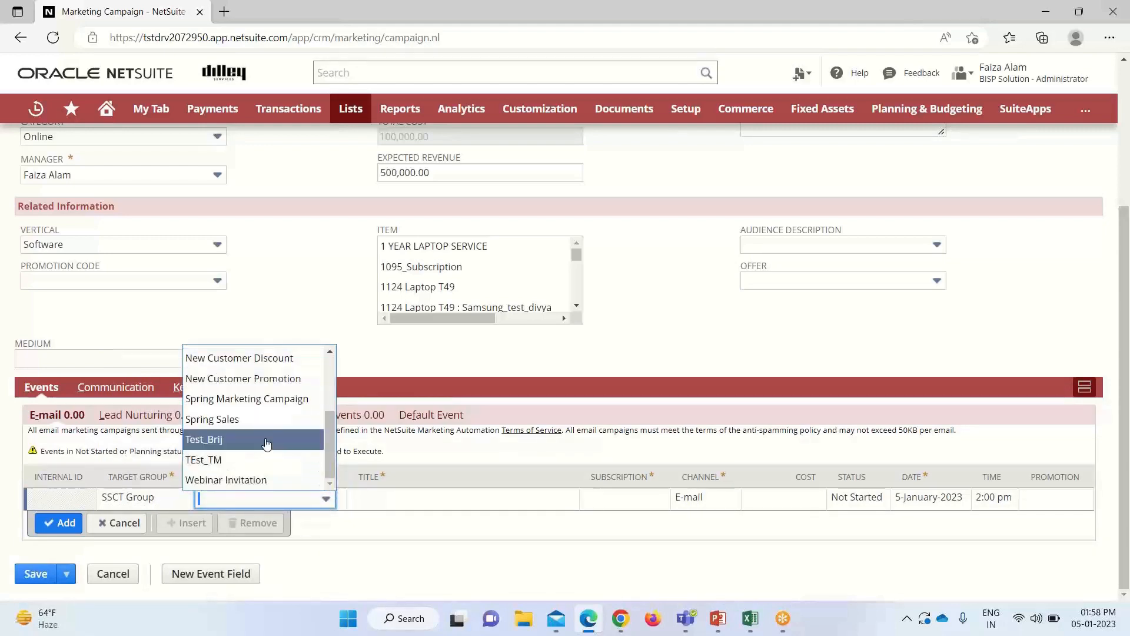
scroll(279, 399, "up", 5)
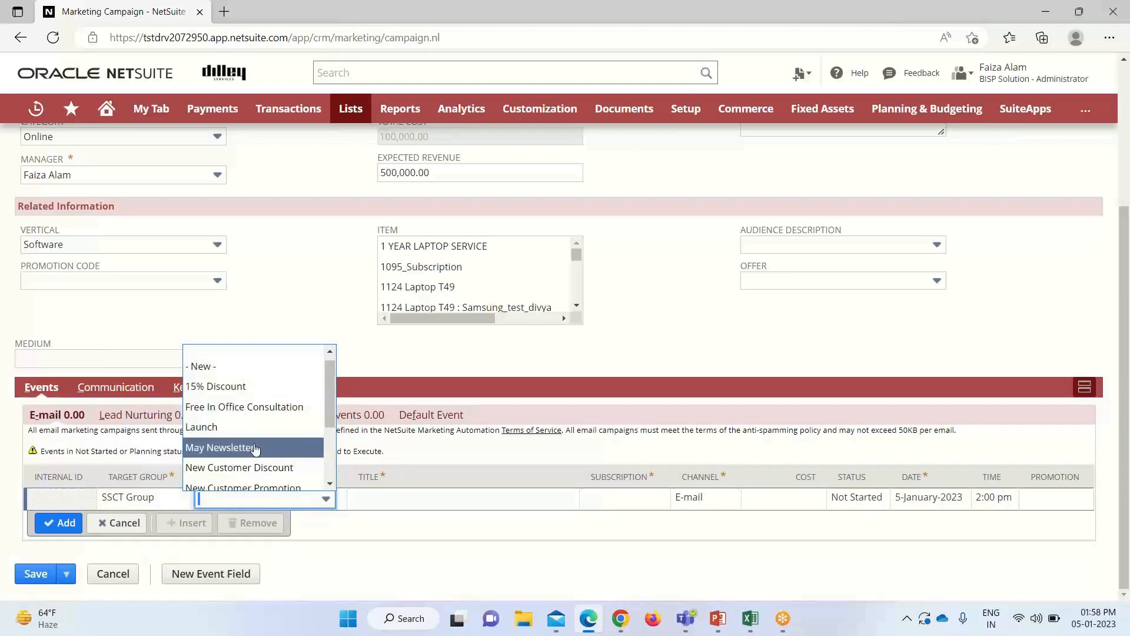
left_click(262, 391)
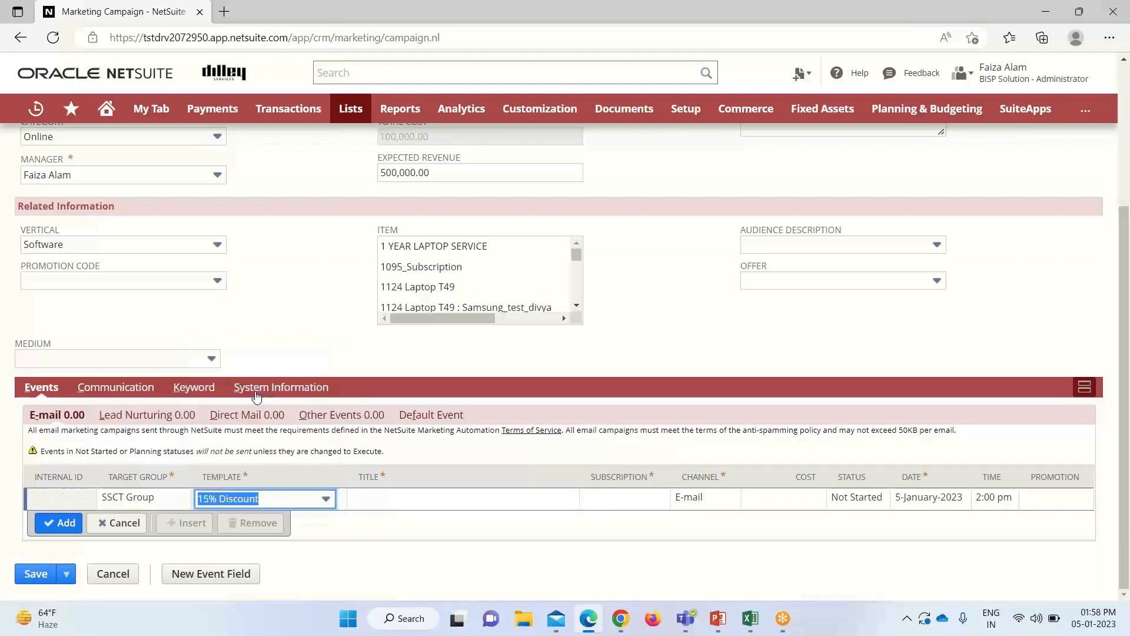
- Set the e-mail event's subscription to Marketing and its status to Not Started
left_click(661, 502)
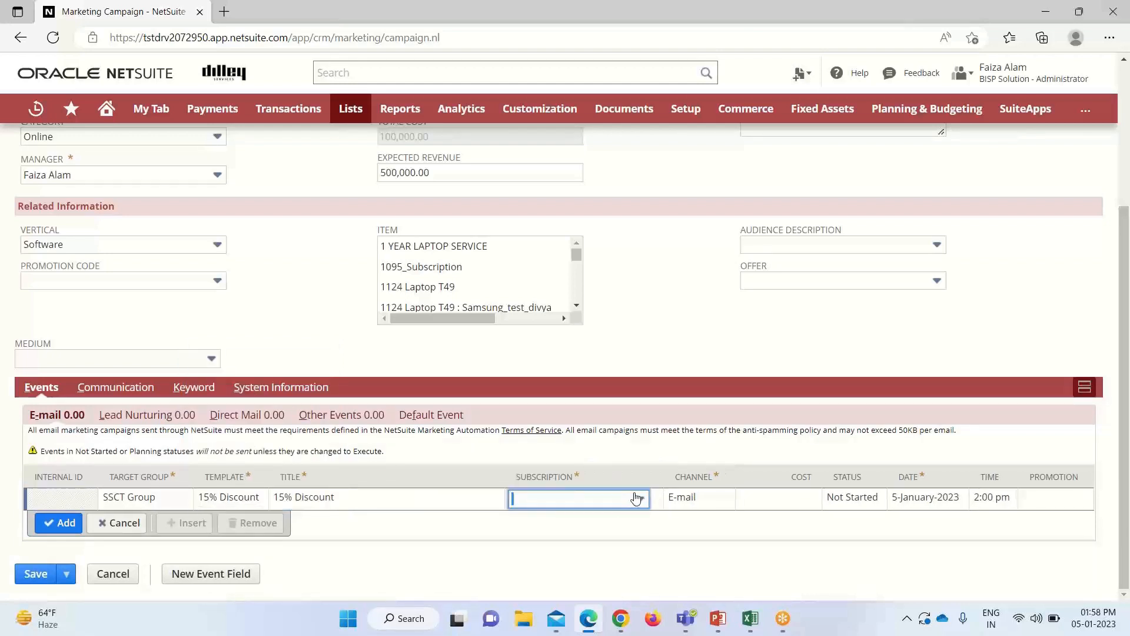
left_click(638, 499)
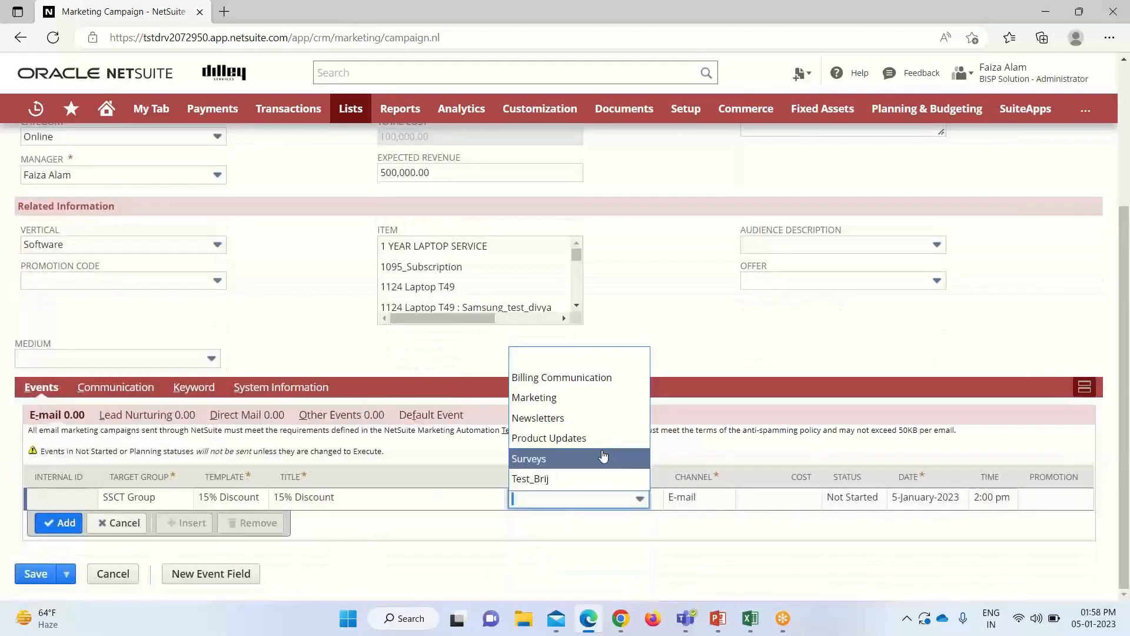
left_click(577, 408)
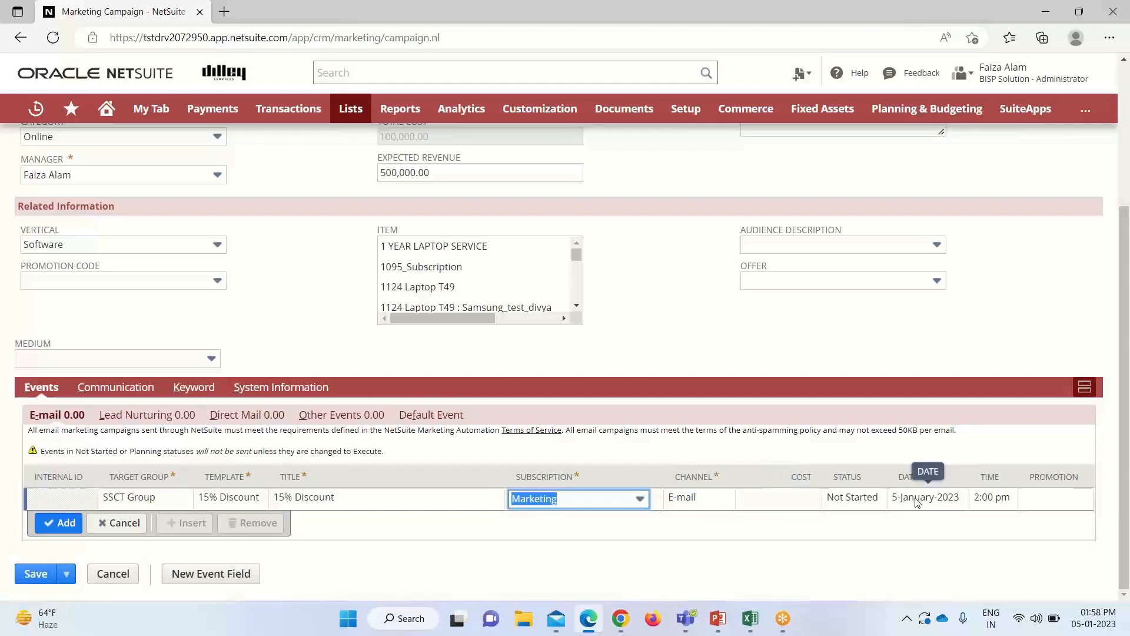
left_click(871, 502)
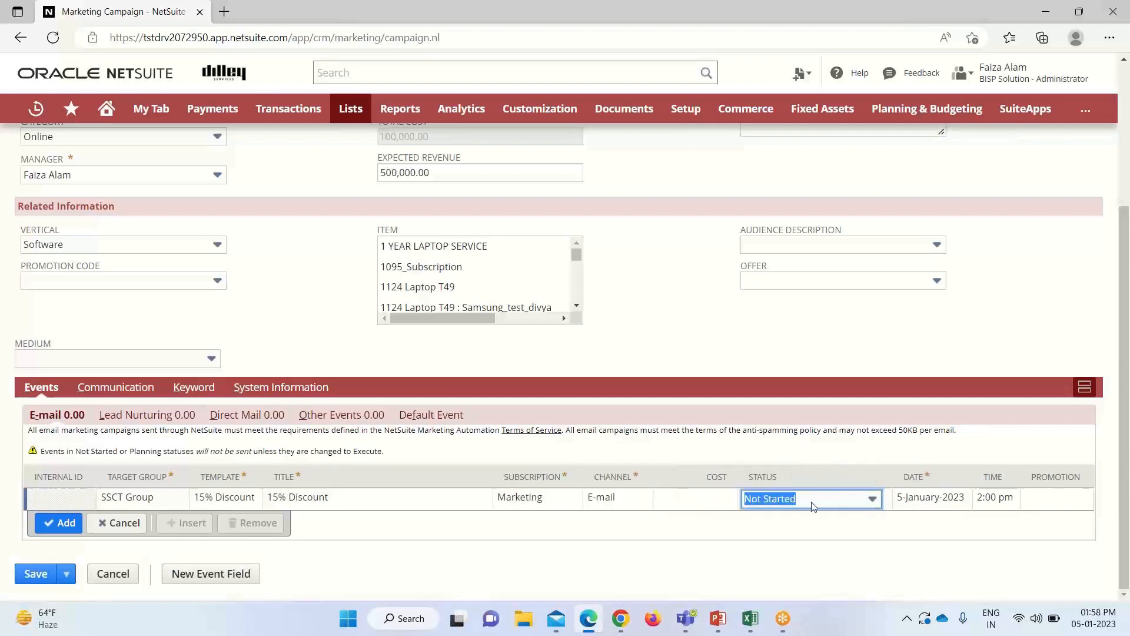
left_click(872, 499)
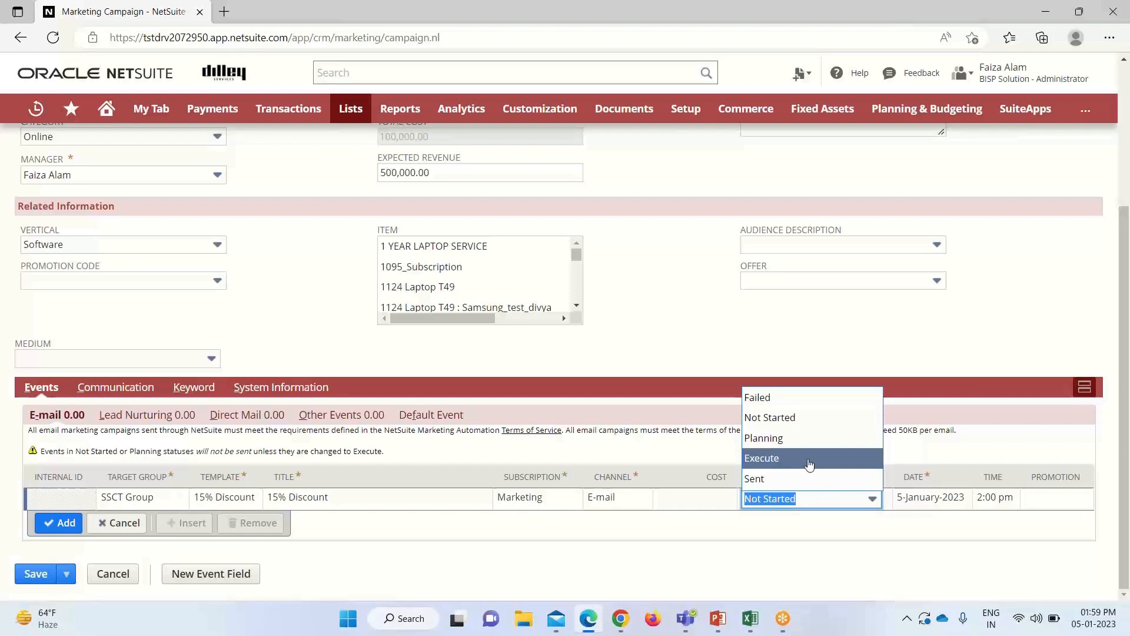
left_click(824, 419)
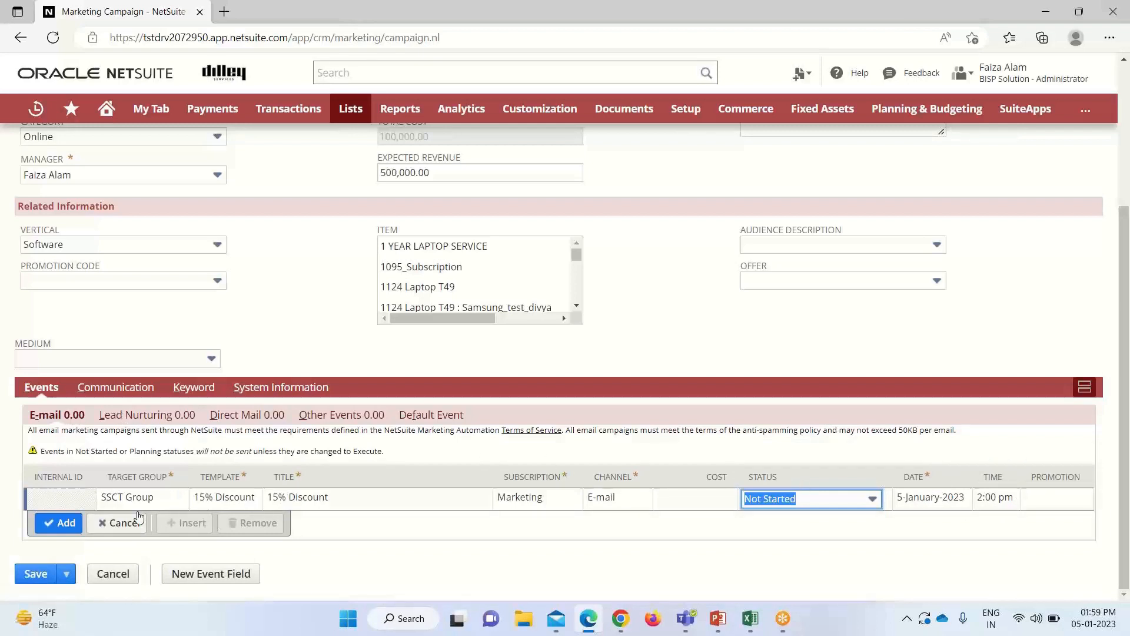
scroll(235, 412, "up", 4)
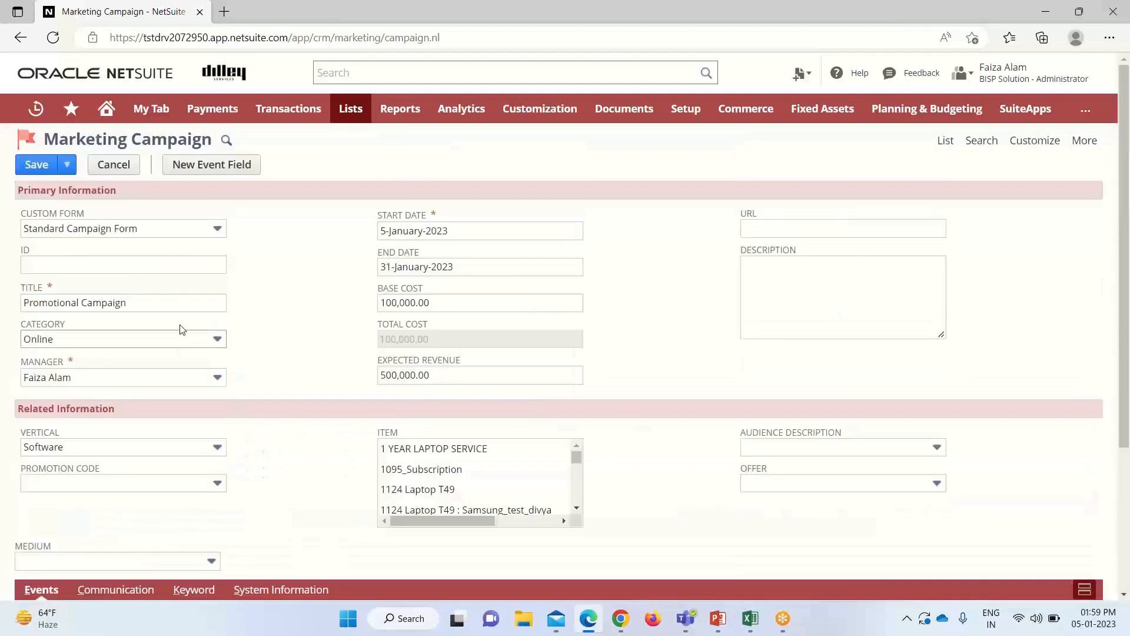
- Save the campaign and locate it in the marketing campaigns list by searching the page for "promo"
left_click(36, 168)
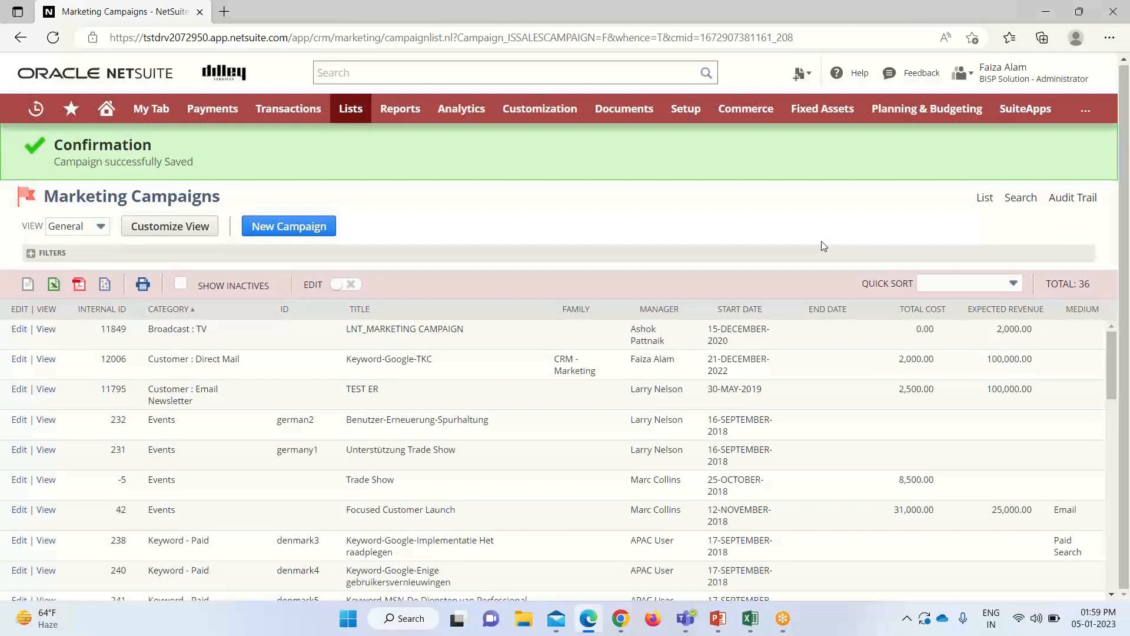
key("ctrl+f")
type("pro")
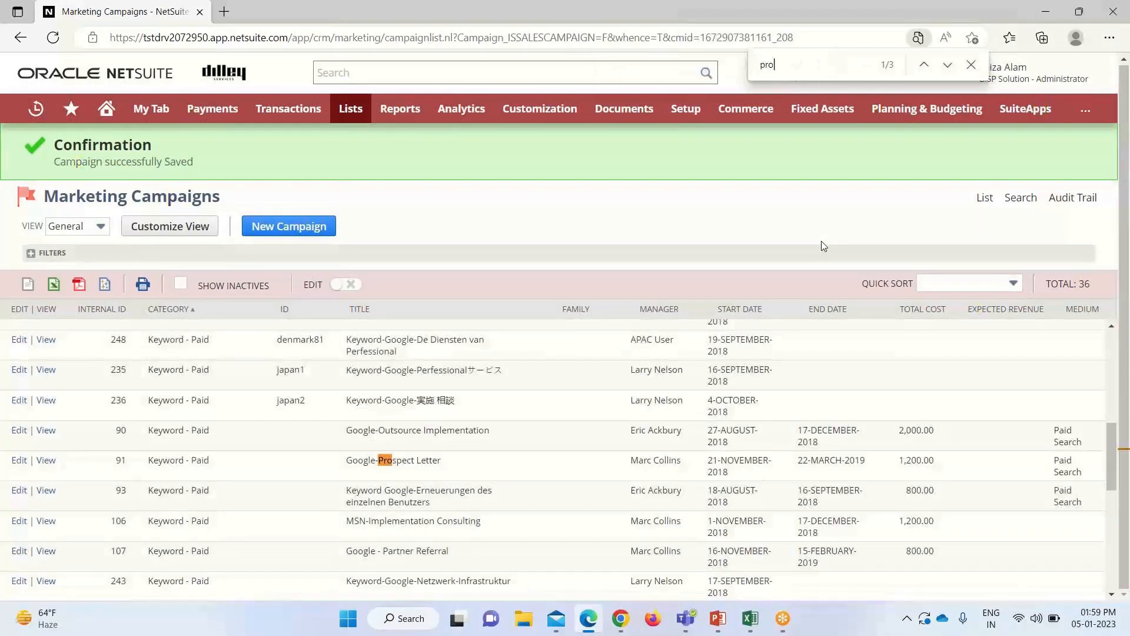
type("mo")
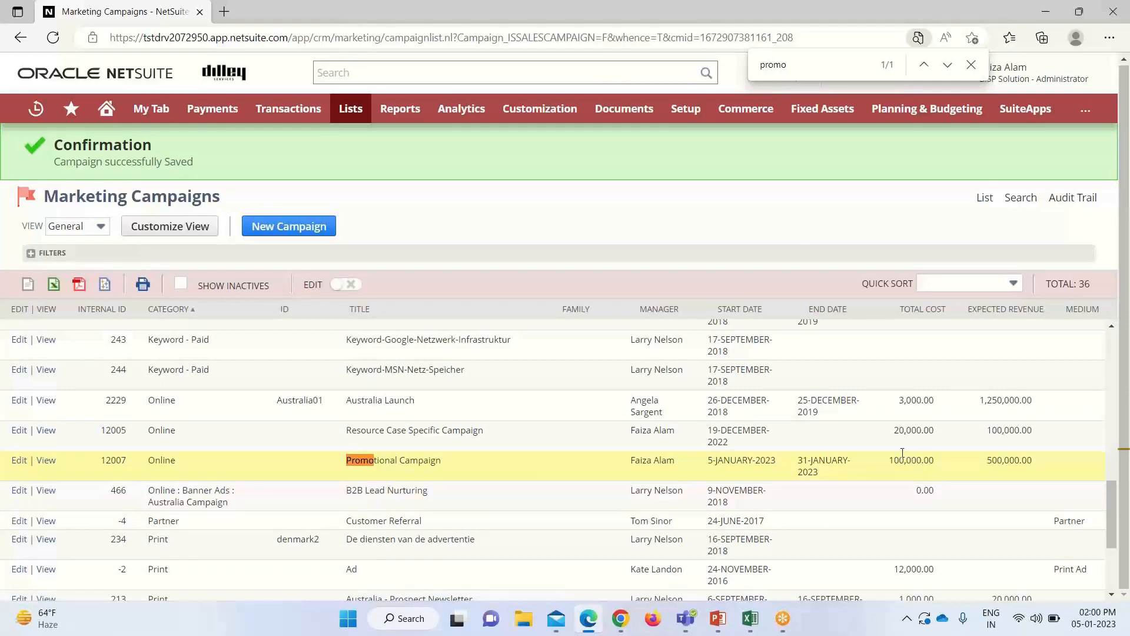
scroll(1021, 462, "down", 1)
scroll(1009, 457, "up", 4)
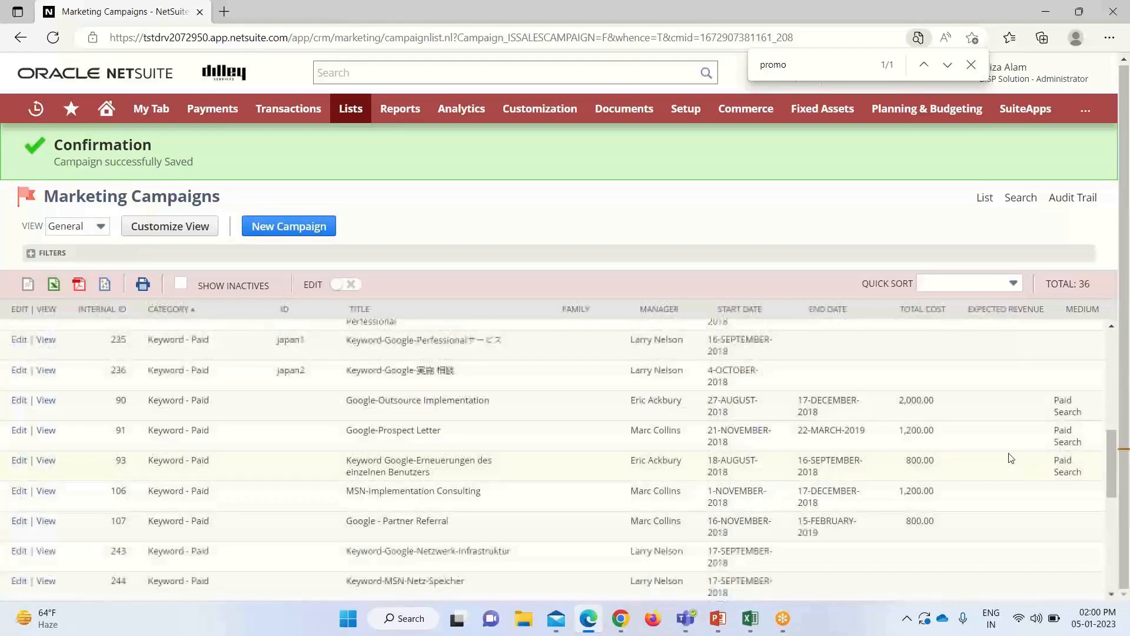
scroll(1011, 458, "down", 1)
scroll(1011, 458, "down", 2)
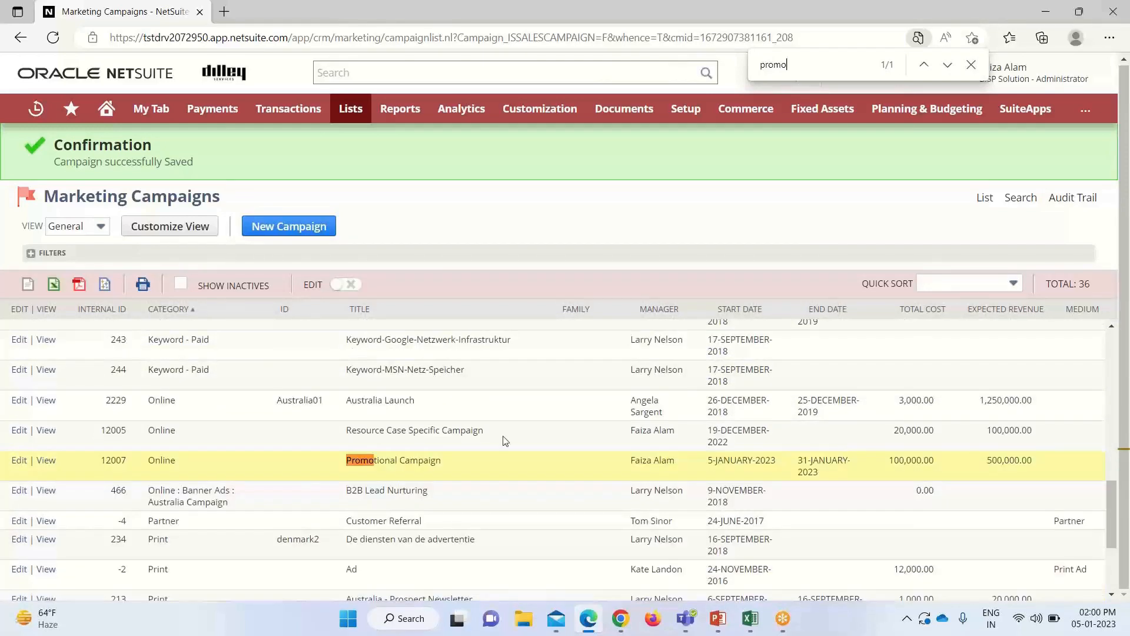
- Open the saved Promotional Campaign record in view mode and examine its campaign statistics and event responses
left_click(61, 470)
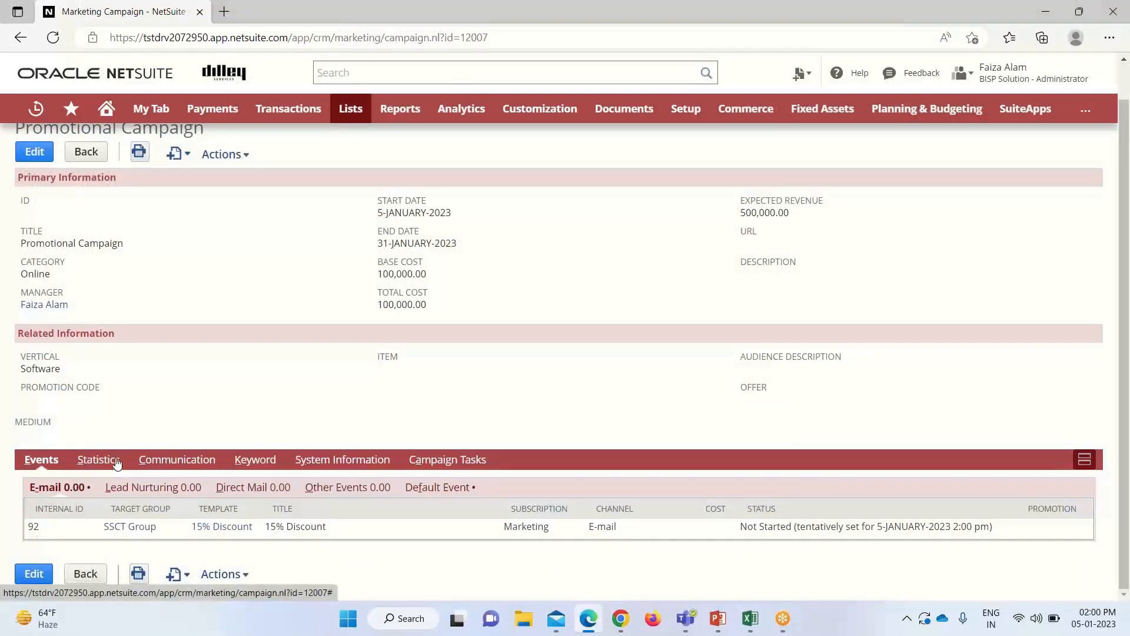
scroll(118, 462, "up", 1)
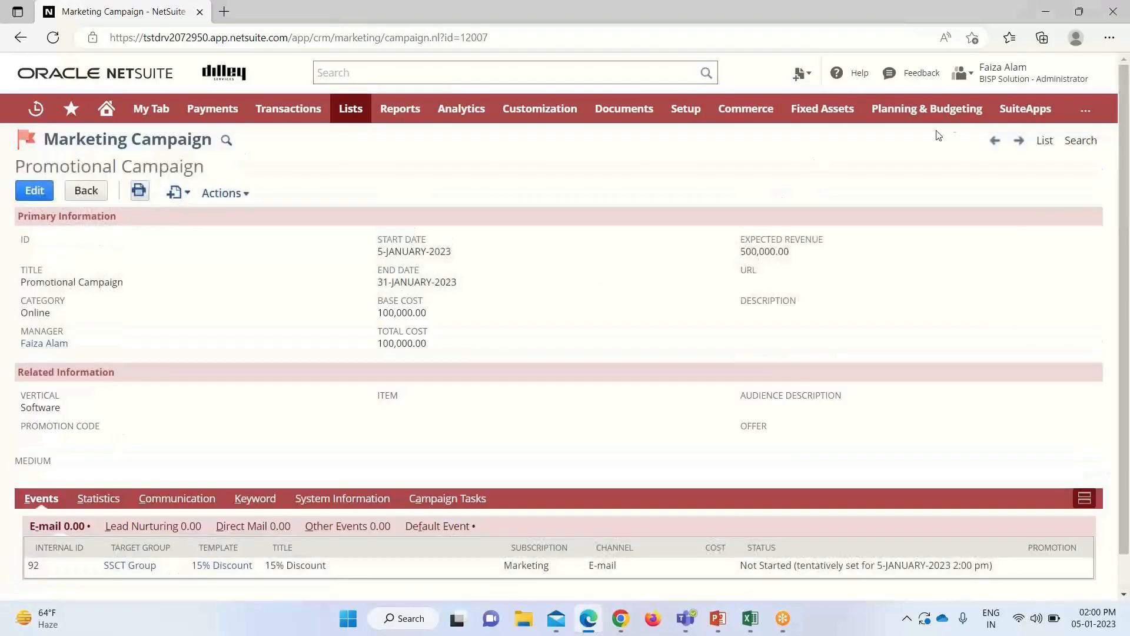
left_click(101, 503)
scroll(206, 494, "down", 3)
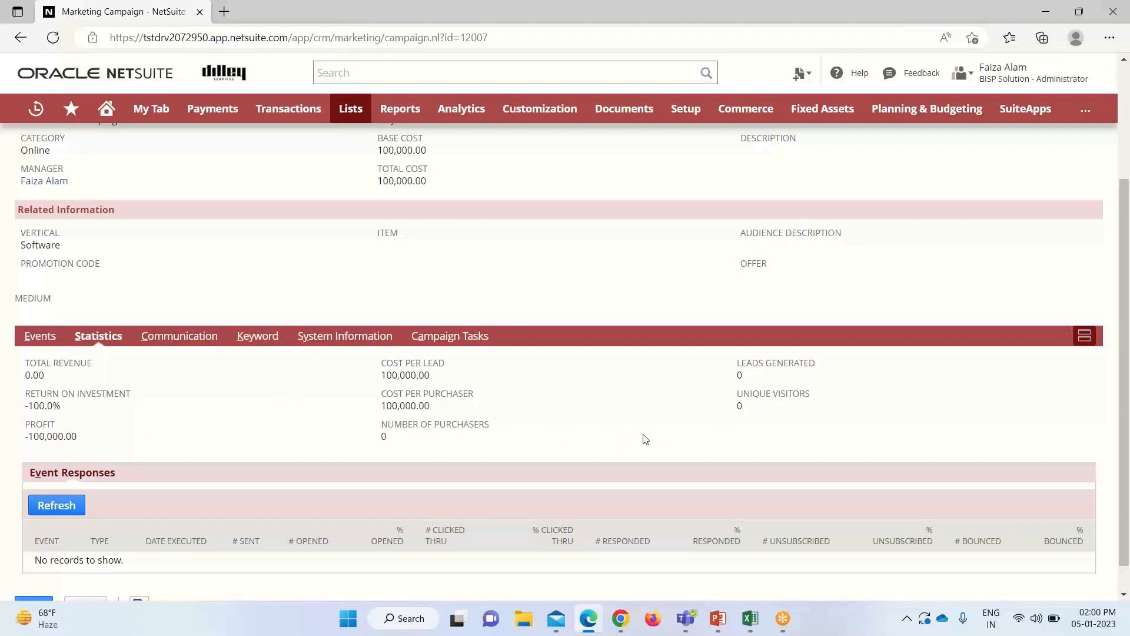
scroll(644, 439, "up", 3)
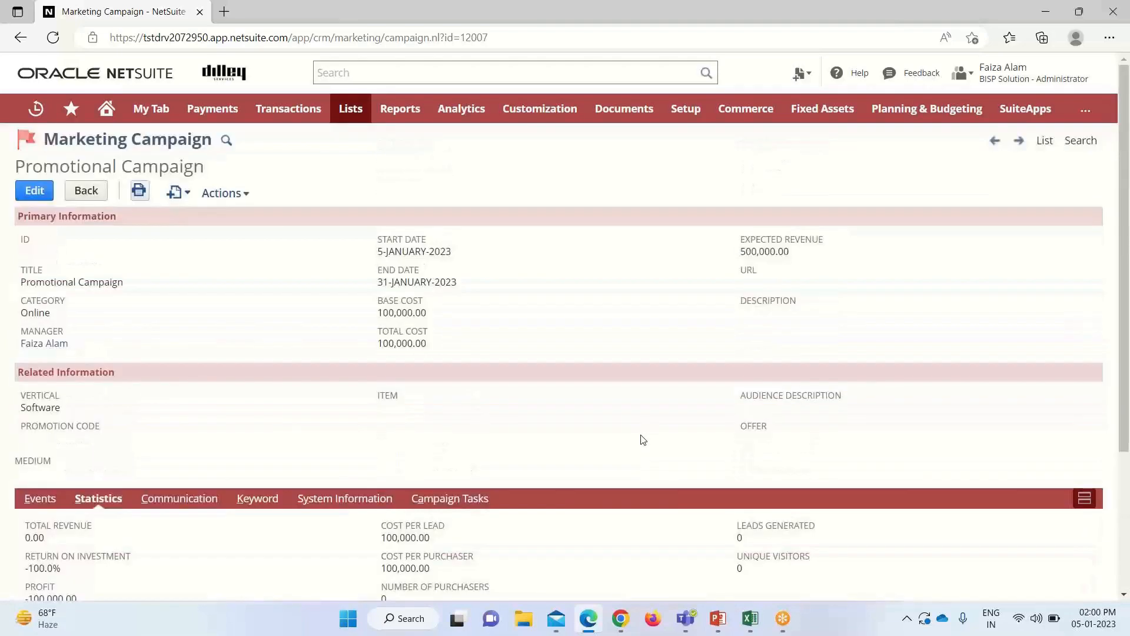
scroll(630, 438, "down", 1)
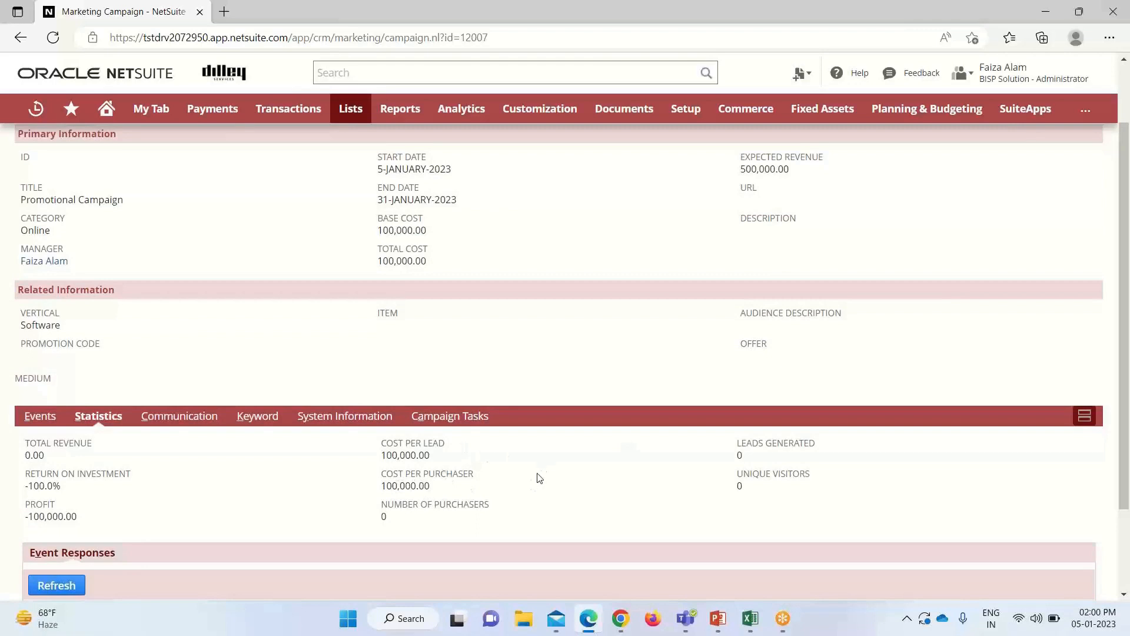
scroll(537, 474, "up", 1)
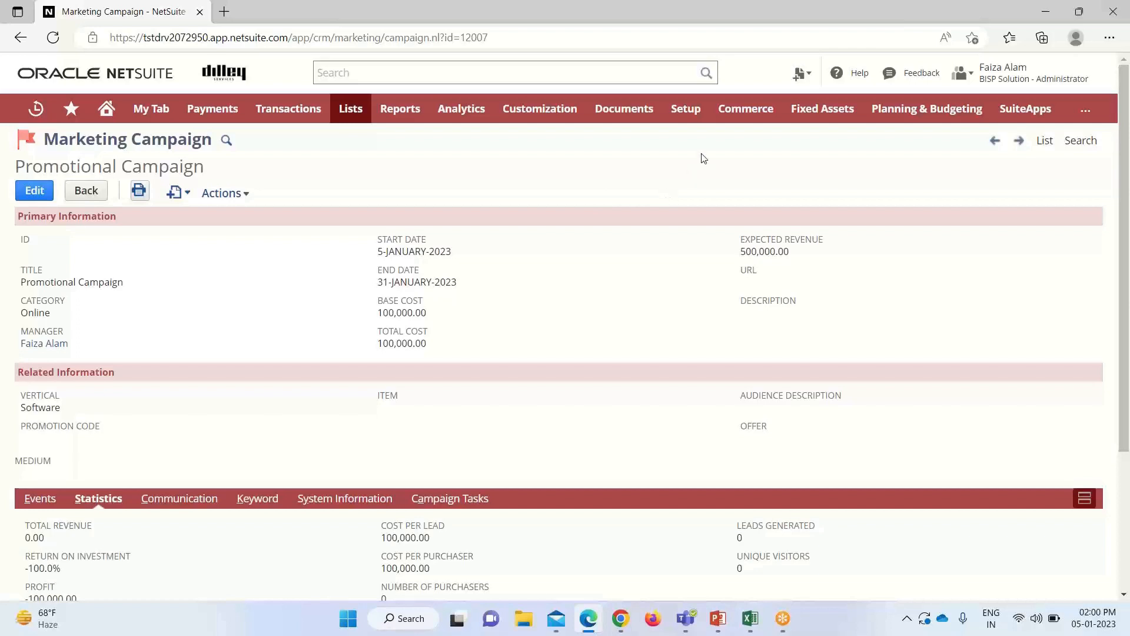
- Browse the marketing setup options for campaign management, such as categories, audiences, verticals and channels
mouse_move(686, 109)
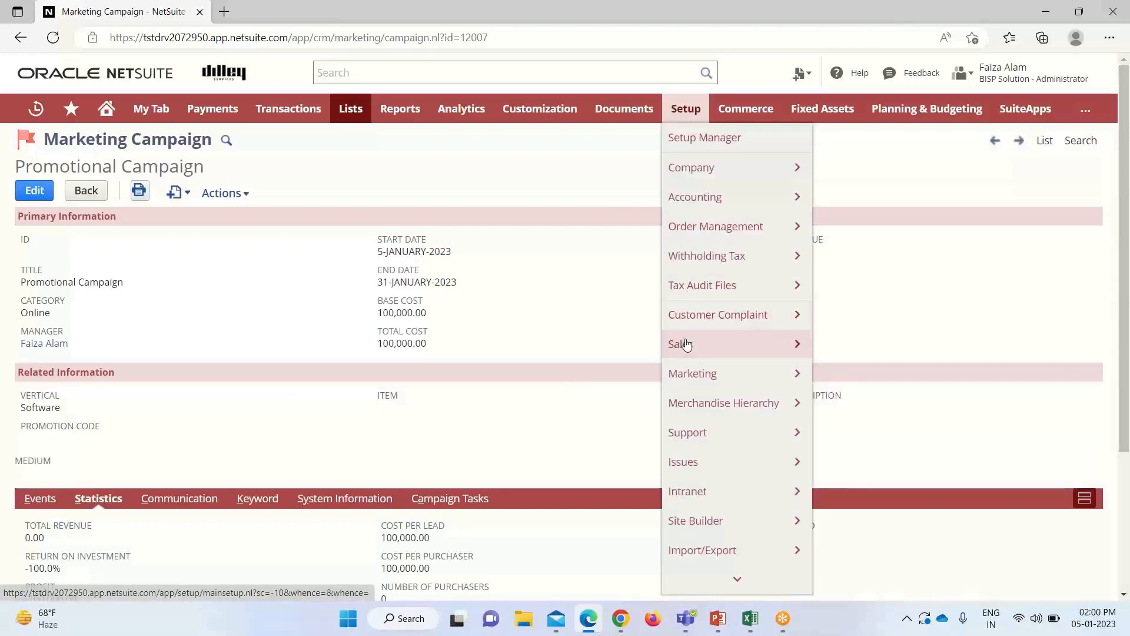
mouse_move(737, 374)
mouse_move(872, 469)
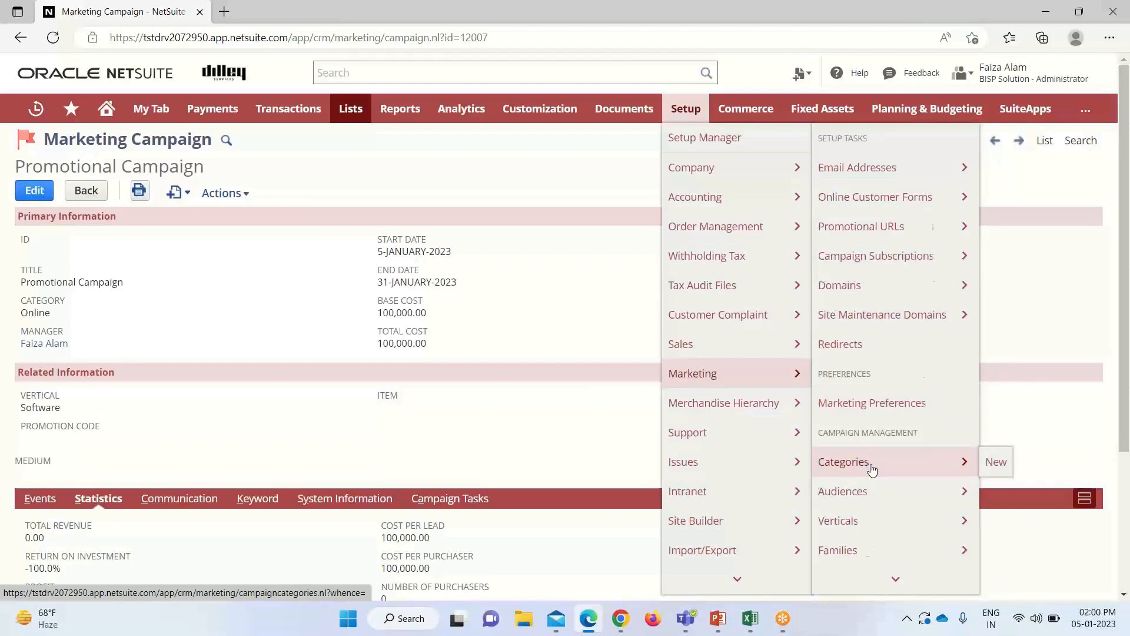
scroll(872, 470, "down", 2)
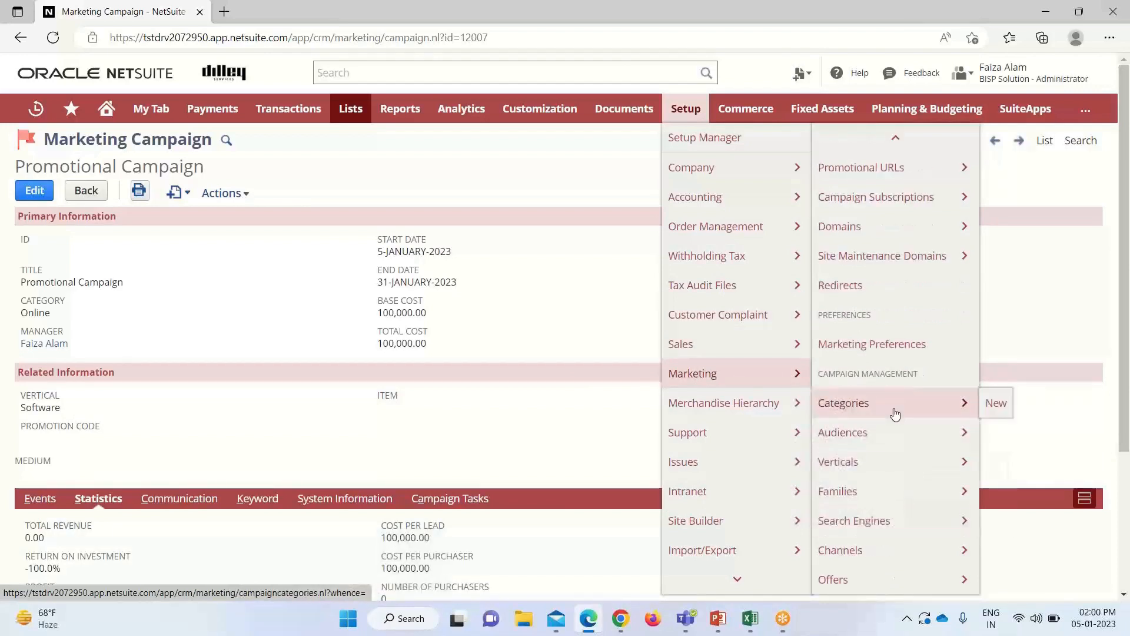